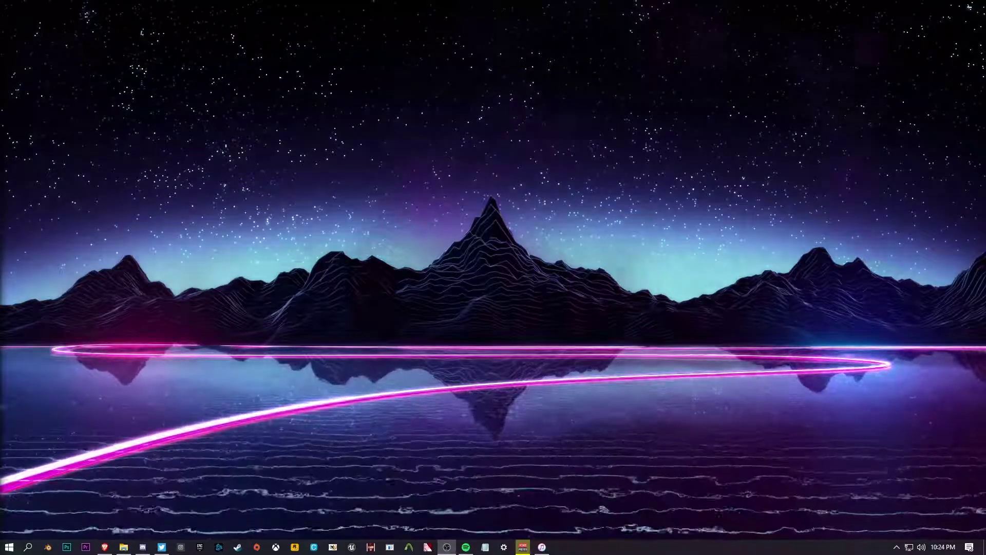
- Look over the New Apex Shader.blend download page and the Legion asset extractor page in the browser
left_click(104, 546)
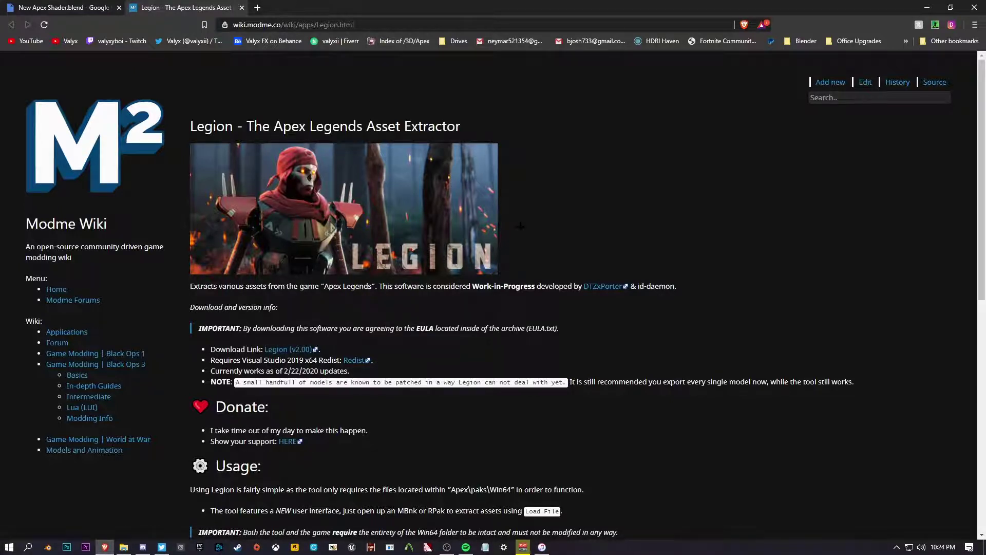
left_click(77, 4)
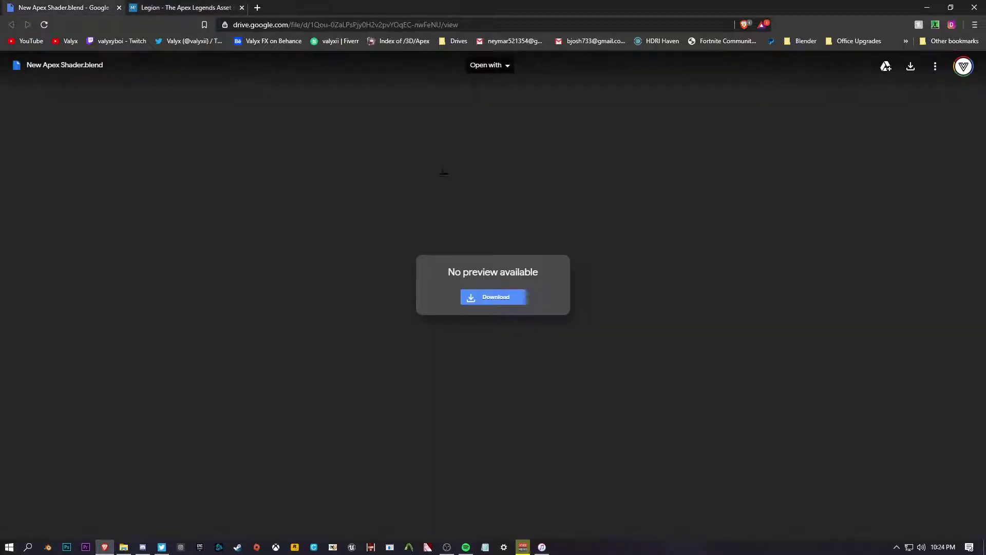
left_click(166, 12)
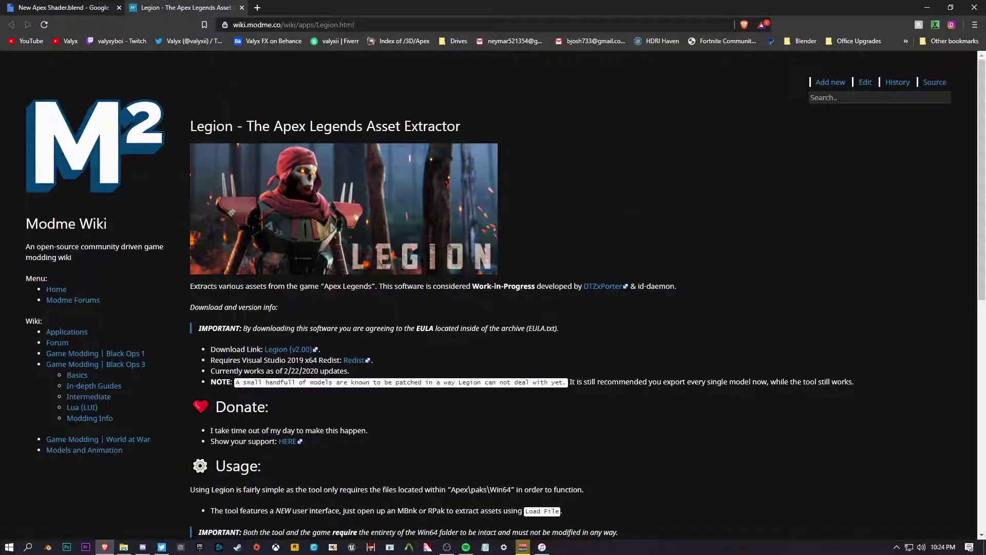
left_click(927, 7)
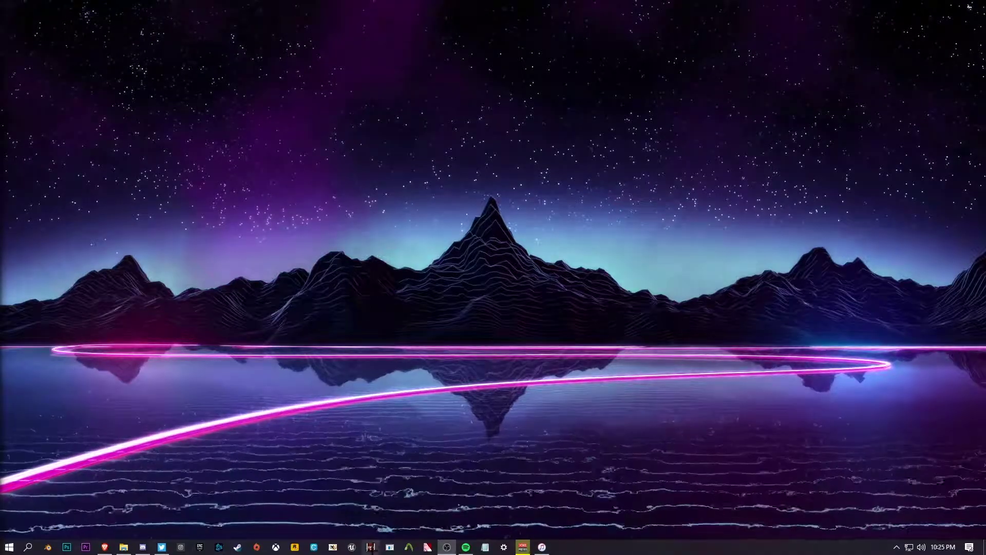
- Launch the Legion extraction tool and reposition its window on the desktop
left_click(372, 548)
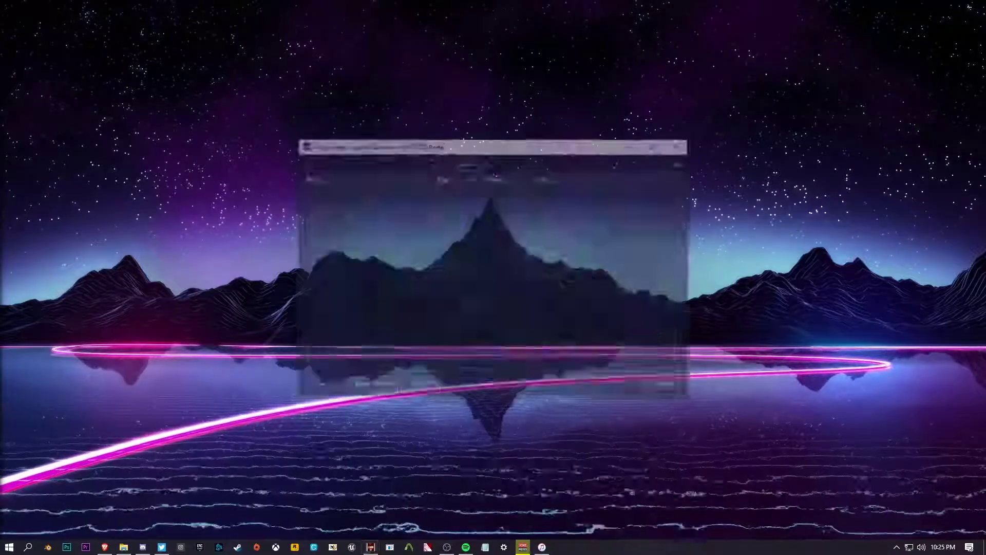
mouse_move(431, 147)
left_mouse_down()
mouse_move(445, 128)
mouse_move(416, 136)
left_mouse_up()
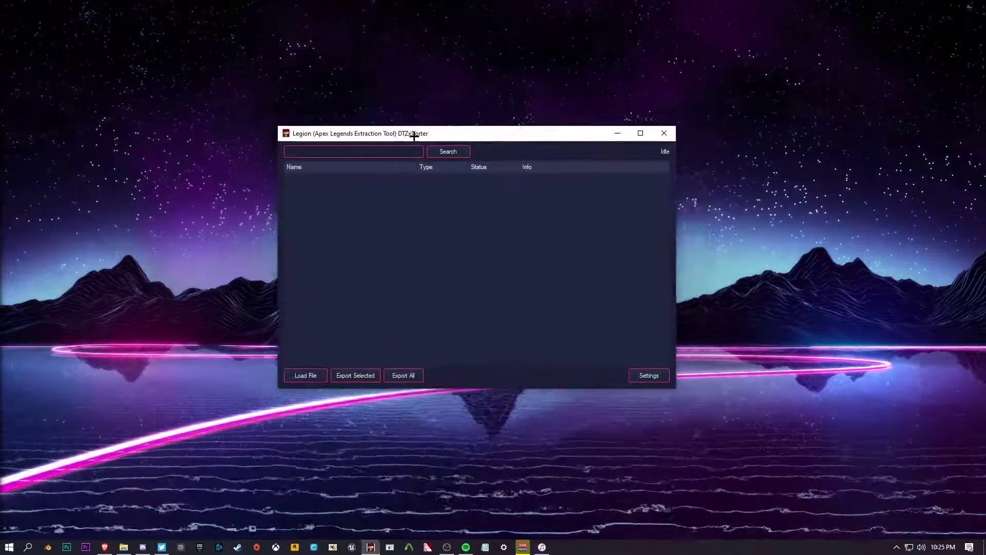
left_click(307, 375)
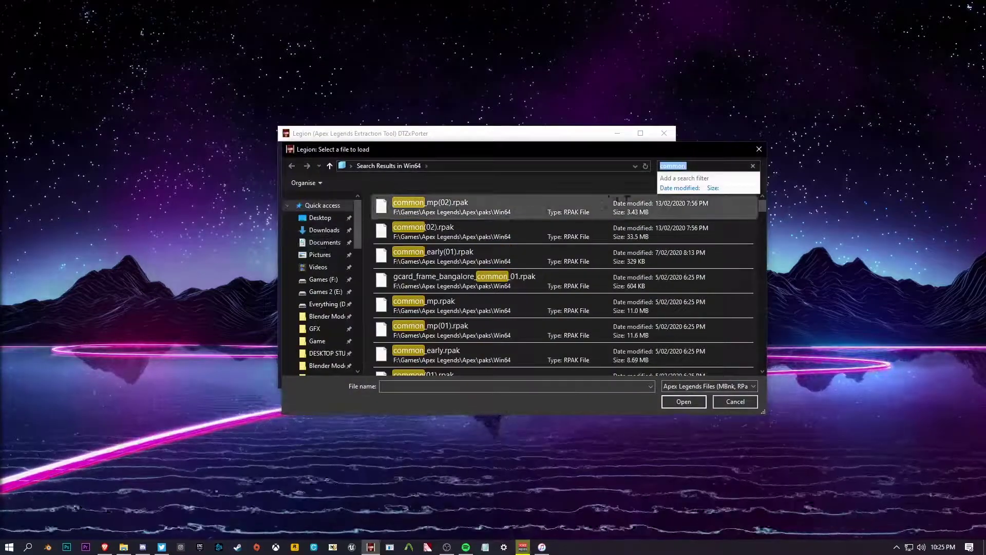
key("BackSpace")
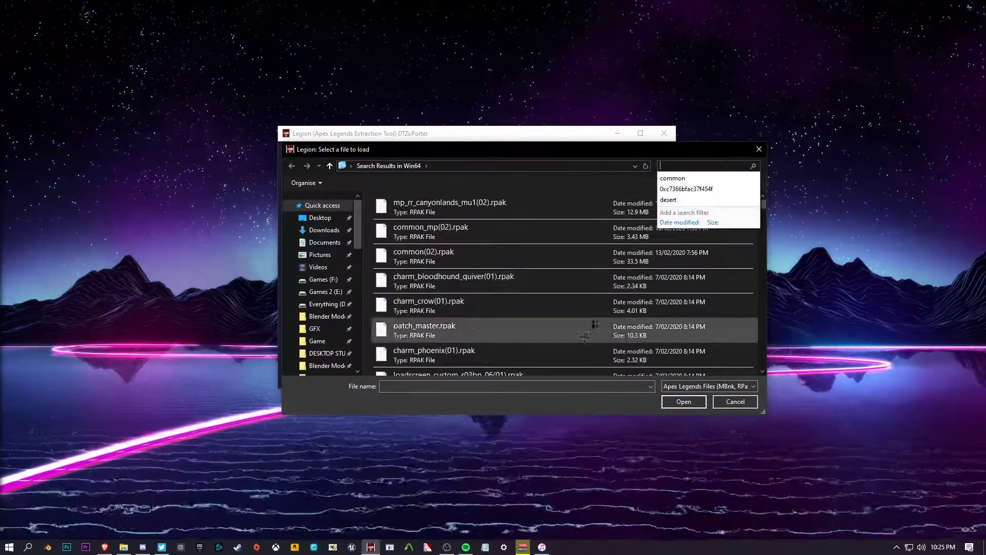
left_click(723, 401)
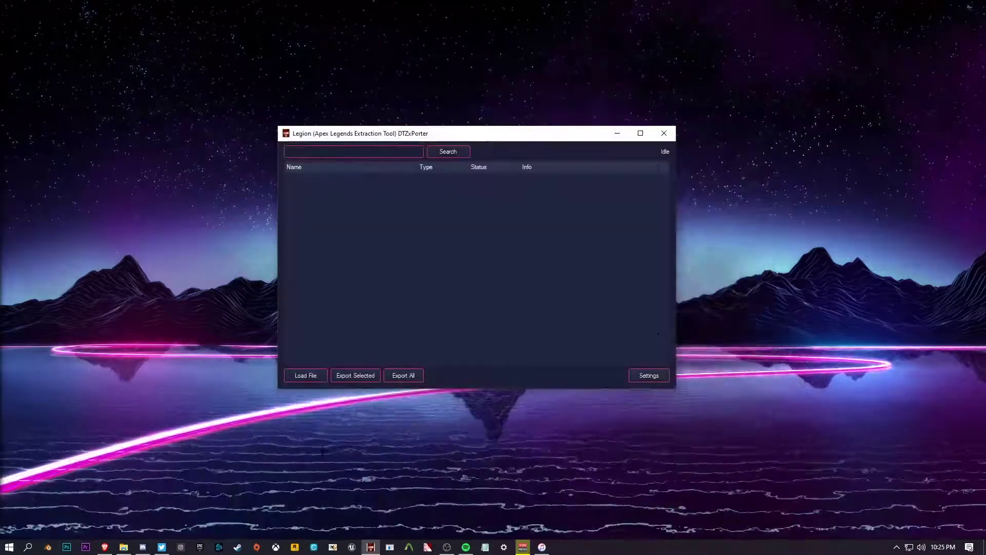
- Start loading a file and browse from Games (F:) through Games, Apex Legends, Apex and paks to the Win64 folder
left_click(323, 374)
scroll(326, 273, "down", 2)
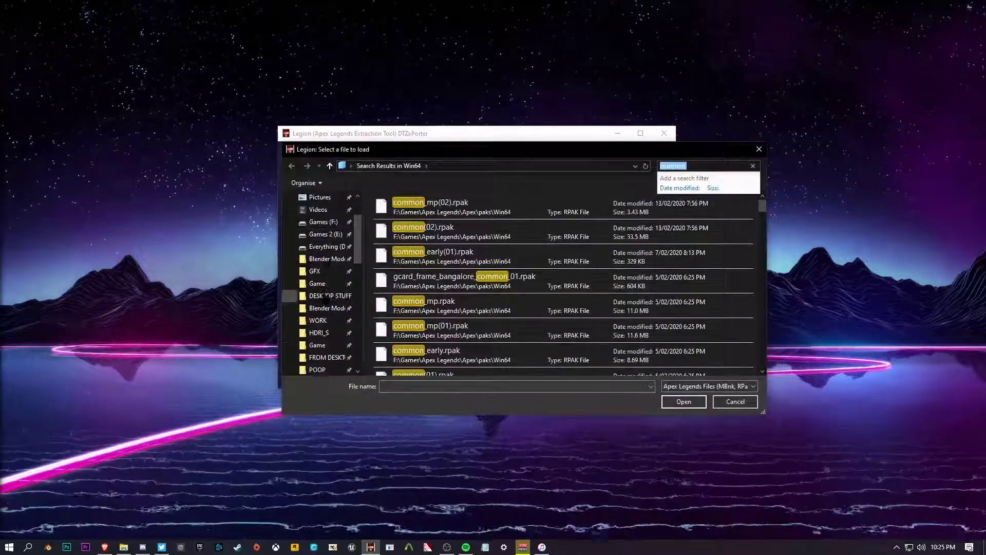
scroll(325, 288, "up", 1)
left_click(324, 260)
left_click(325, 259)
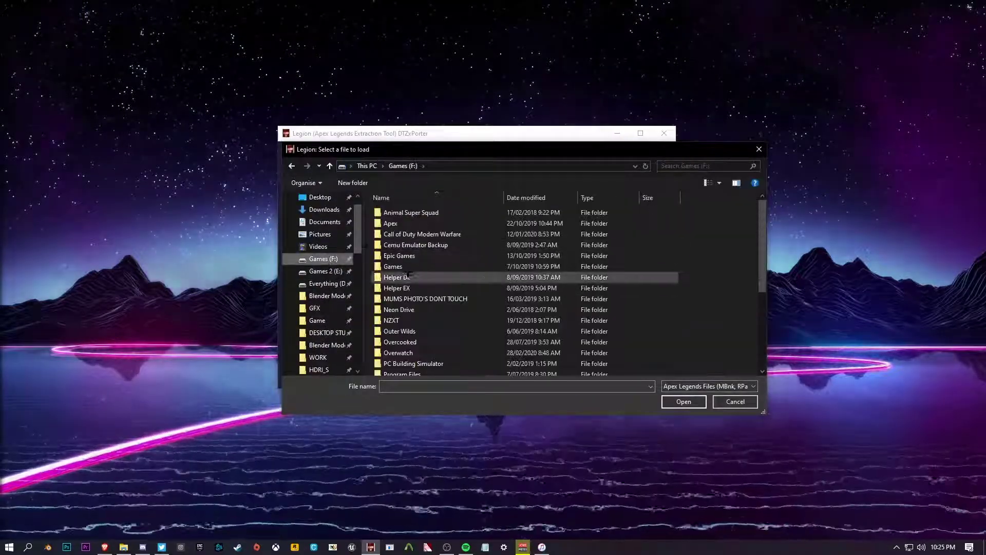
double_click(403, 277)
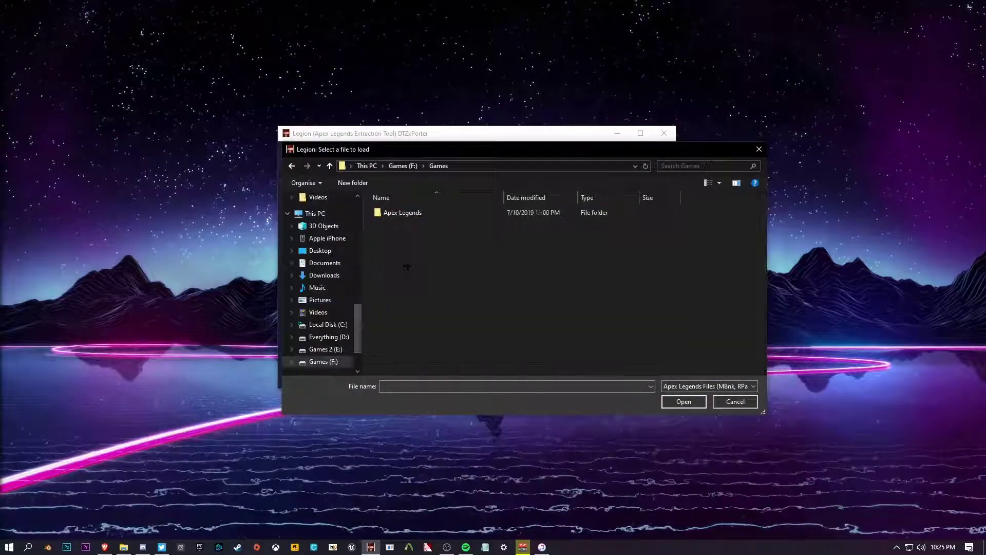
double_click(406, 215)
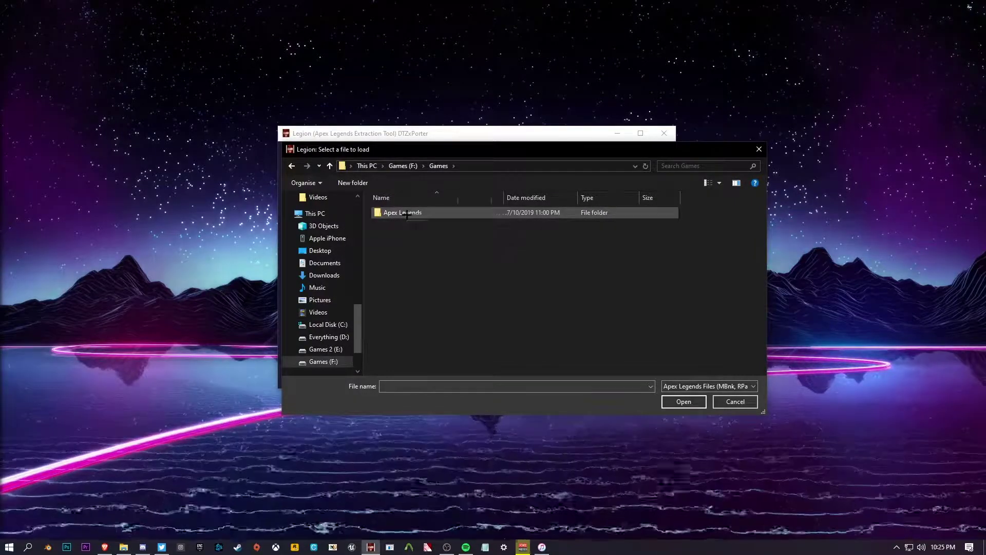
double_click(407, 215)
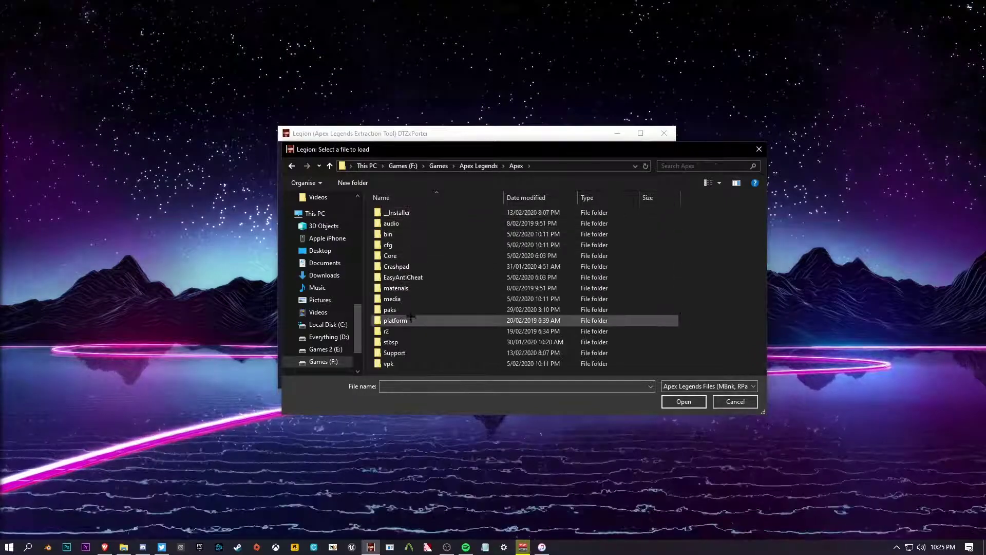
double_click(391, 309)
double_click(398, 212)
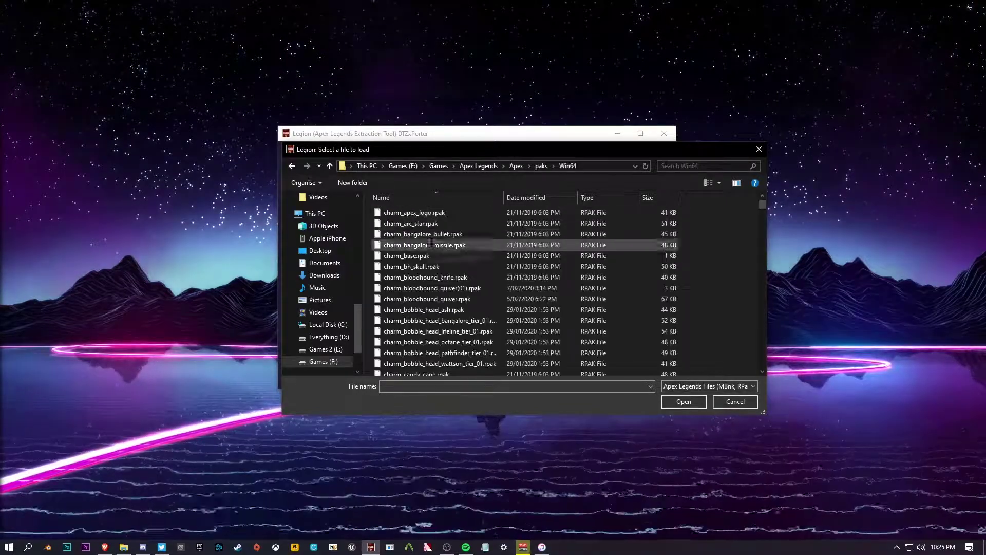
- Load common.rpak from the Win64 folder
scroll(442, 257, "down", 15)
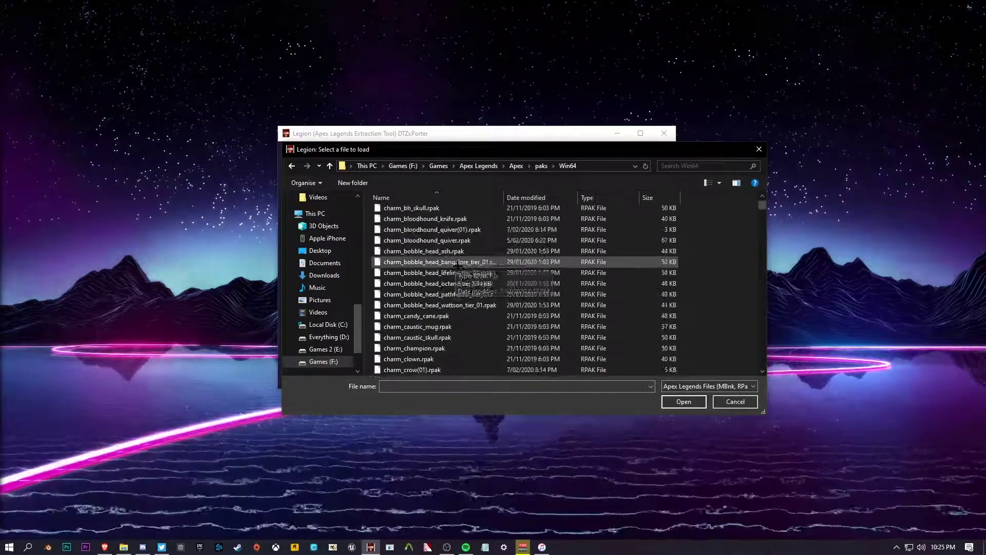
scroll(442, 265, "down", 15)
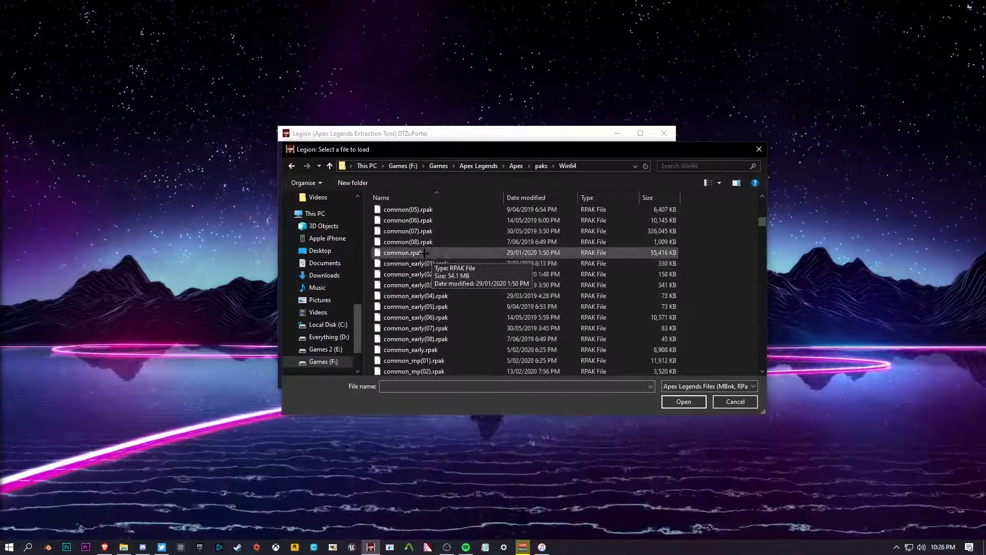
double_click(442, 252)
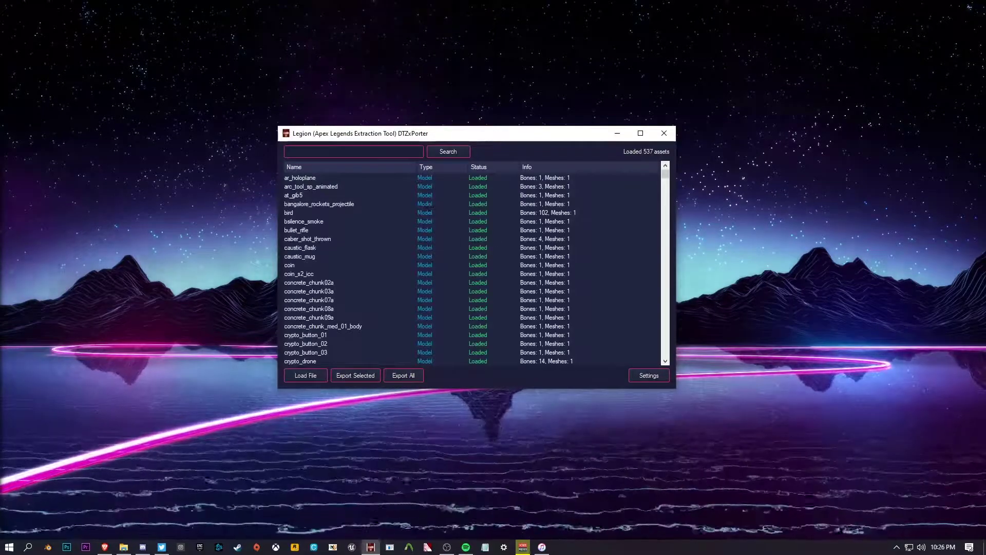
- Review Legion's asset loading options and its model and image export formats
left_click(649, 375)
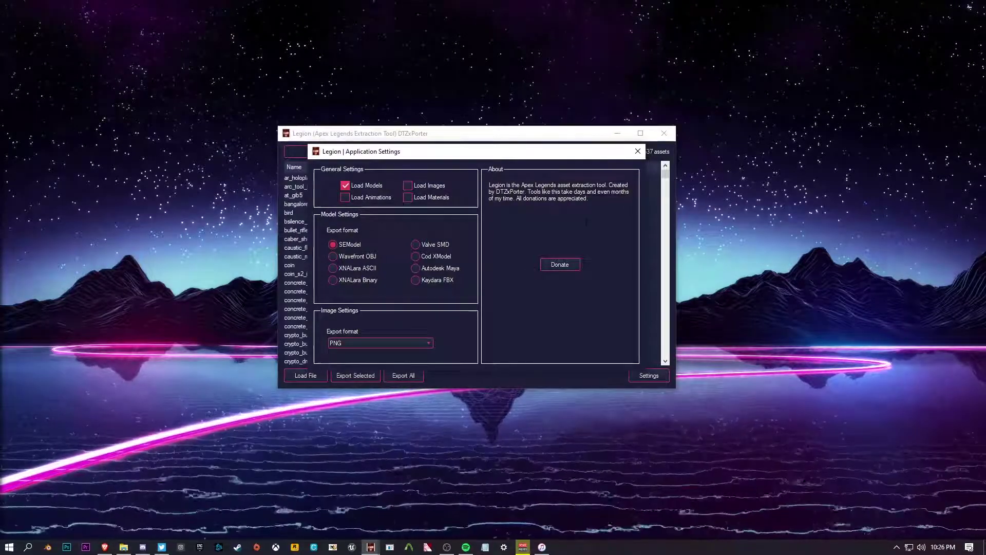
left_click(637, 151)
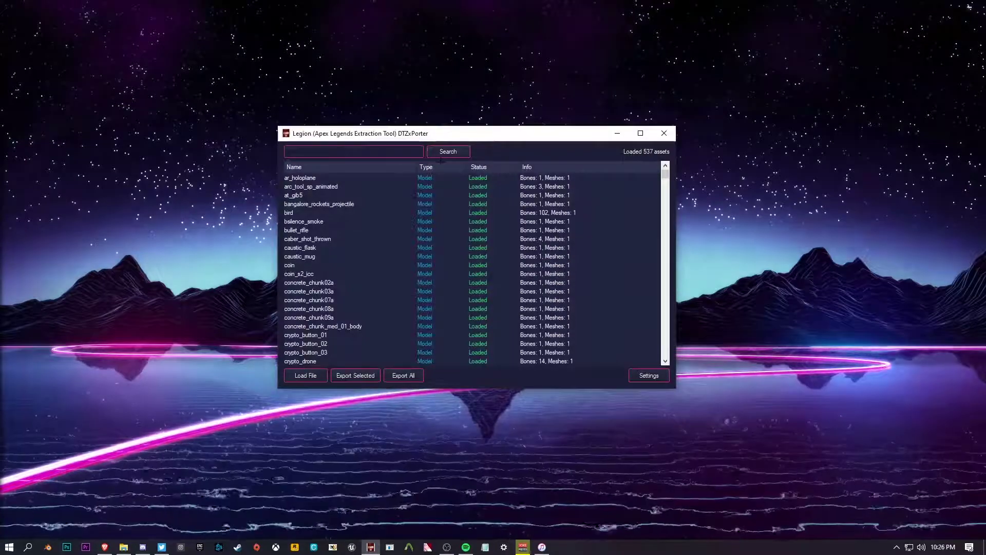
- Search the loaded assets for "reven"
mouse_move(436, 135)
left_mouse_down()
mouse_move(434, 121)
mouse_move(447, 133)
left_mouse_up()
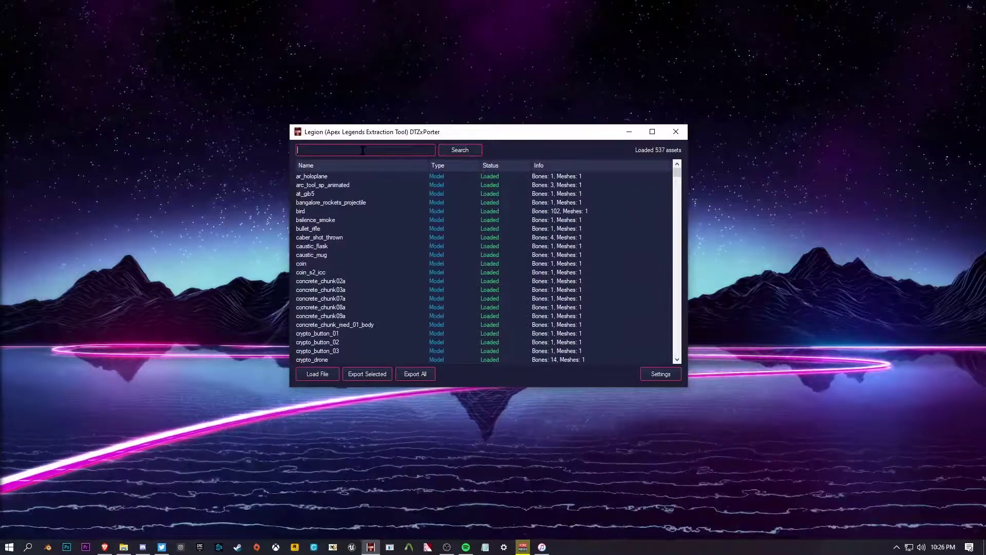
type("reven")
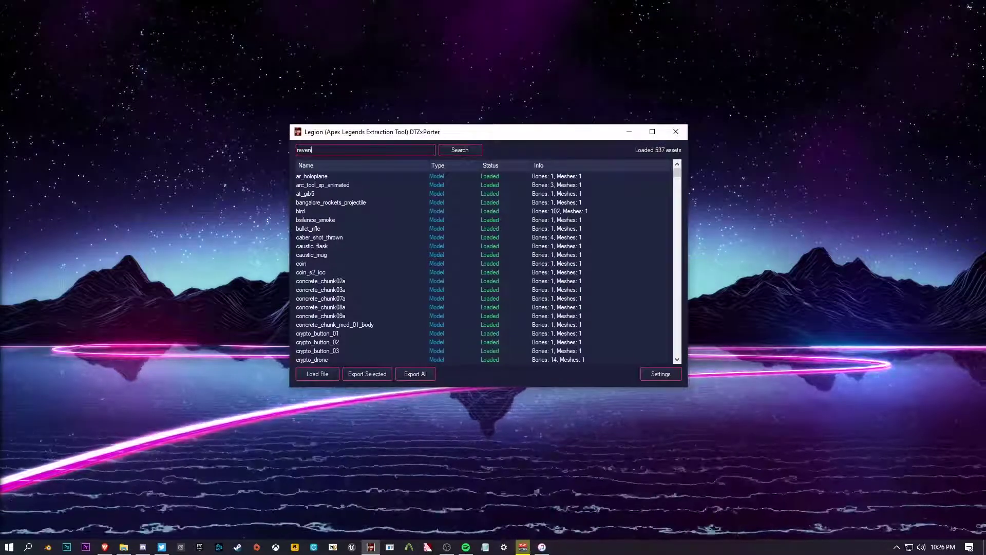
key("Return")
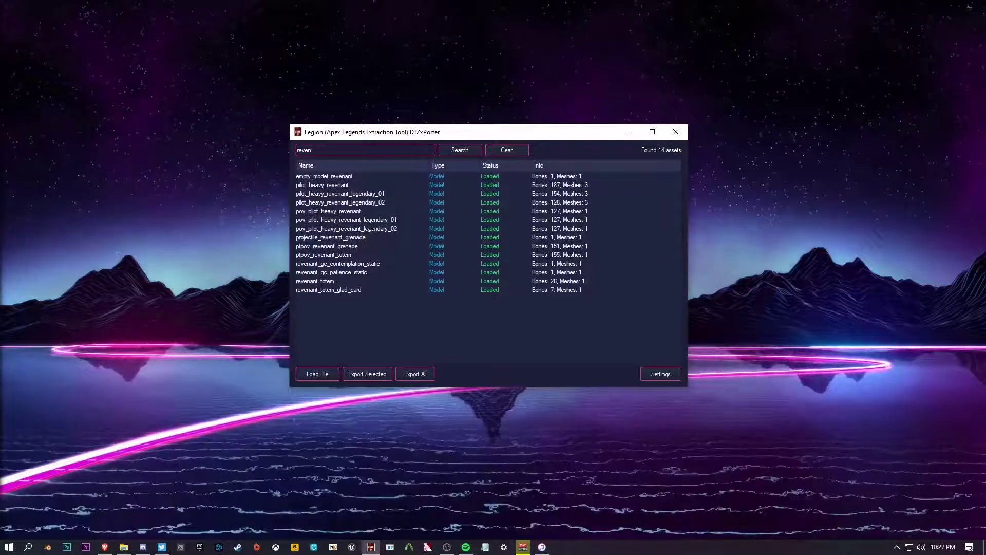
- Choose PNG as the image export format in the application settings
left_click(654, 375)
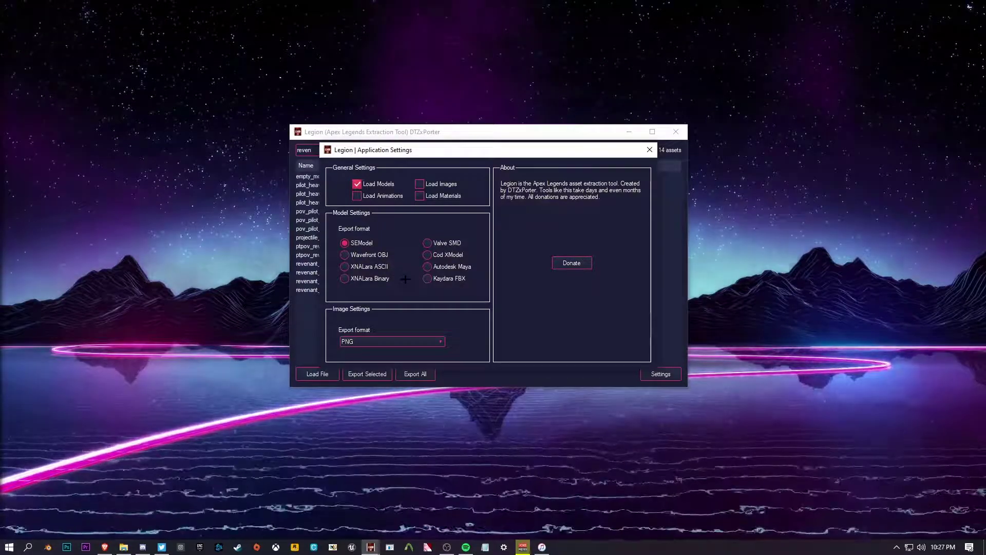
left_click(384, 341)
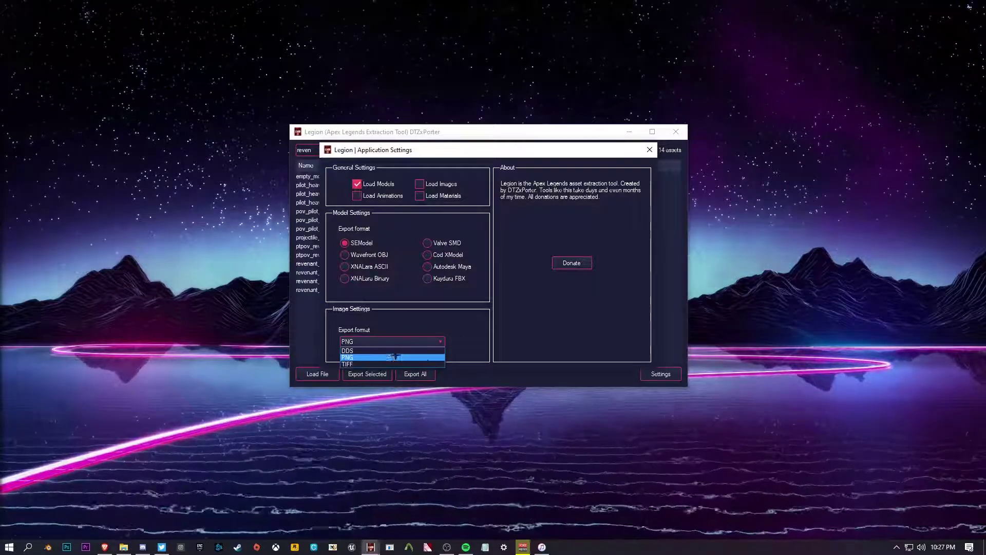
left_click(392, 357)
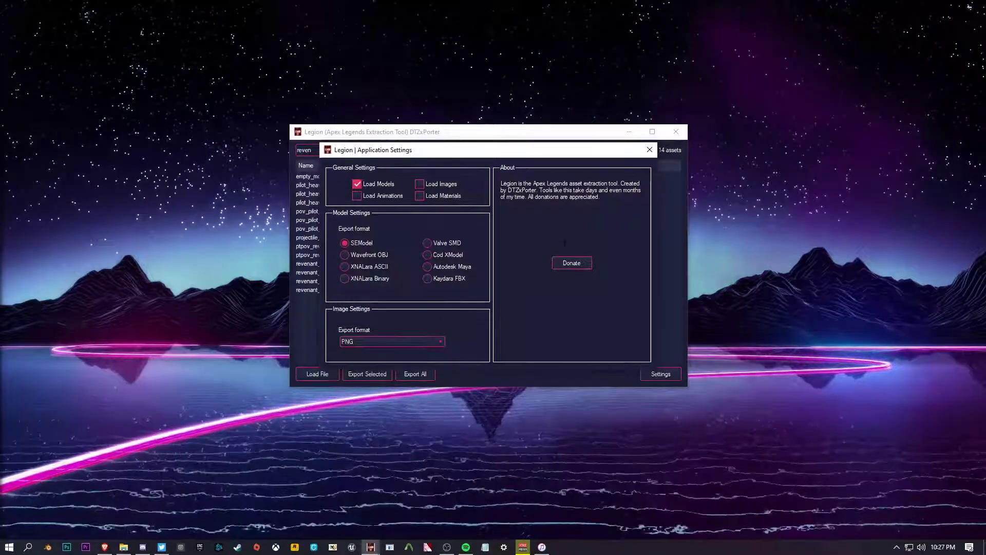
left_click(649, 150)
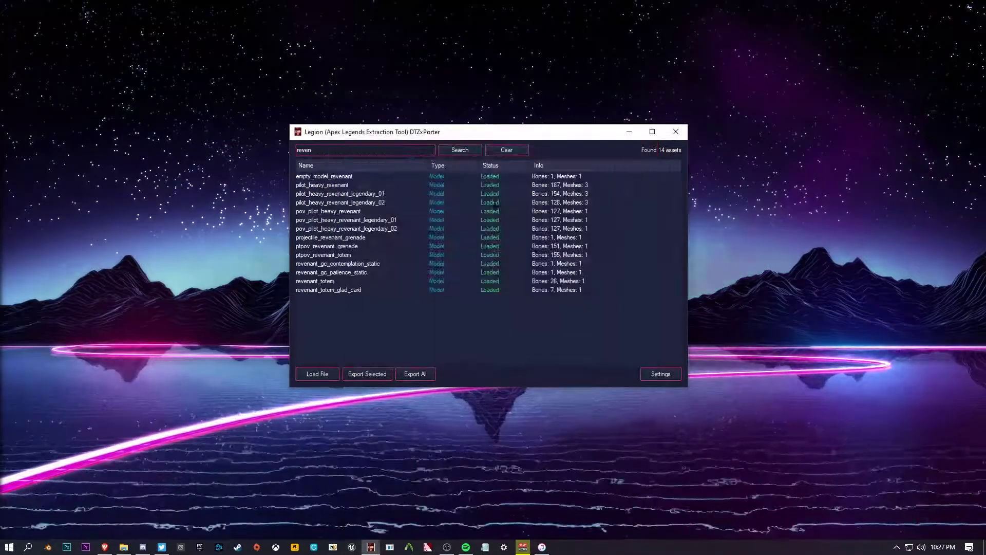
- Preview the pov_pilot_heavy_revenant_legendary_02 model and examine its full body
left_click(362, 212)
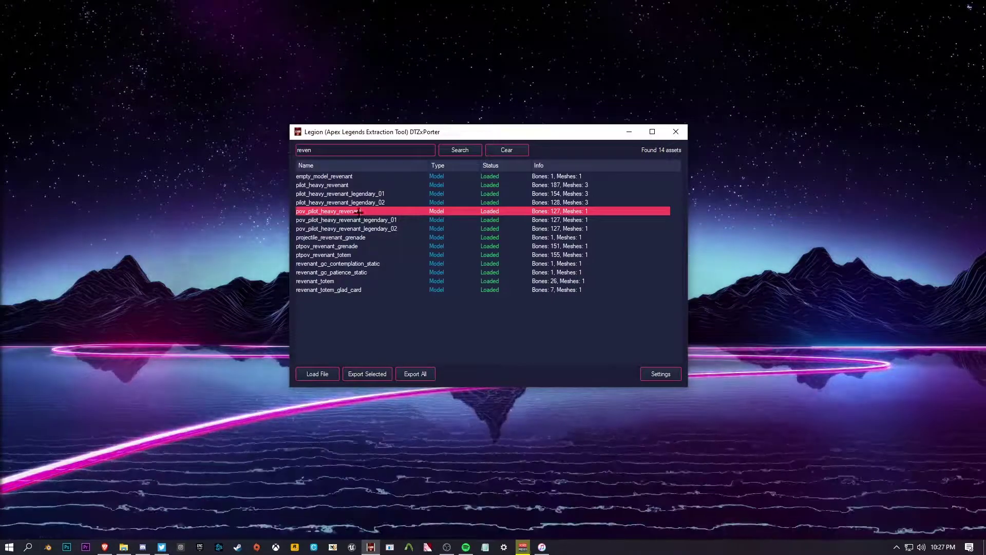
left_click(379, 220)
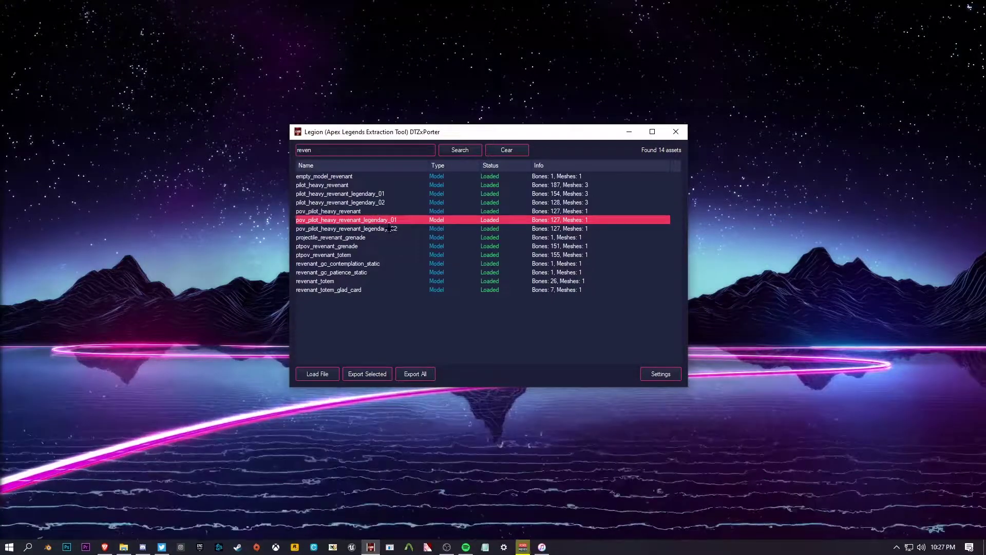
left_click(389, 229)
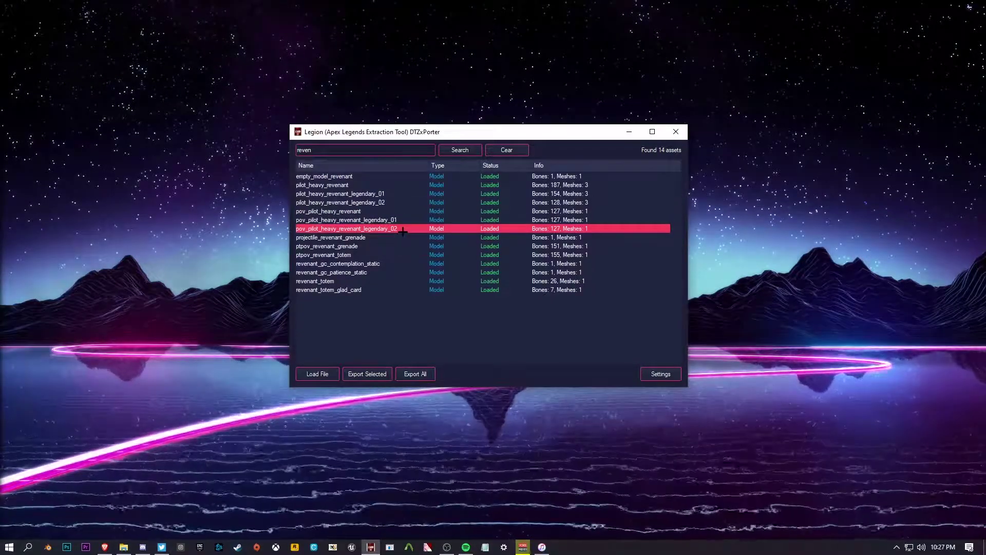
double_click(370, 229)
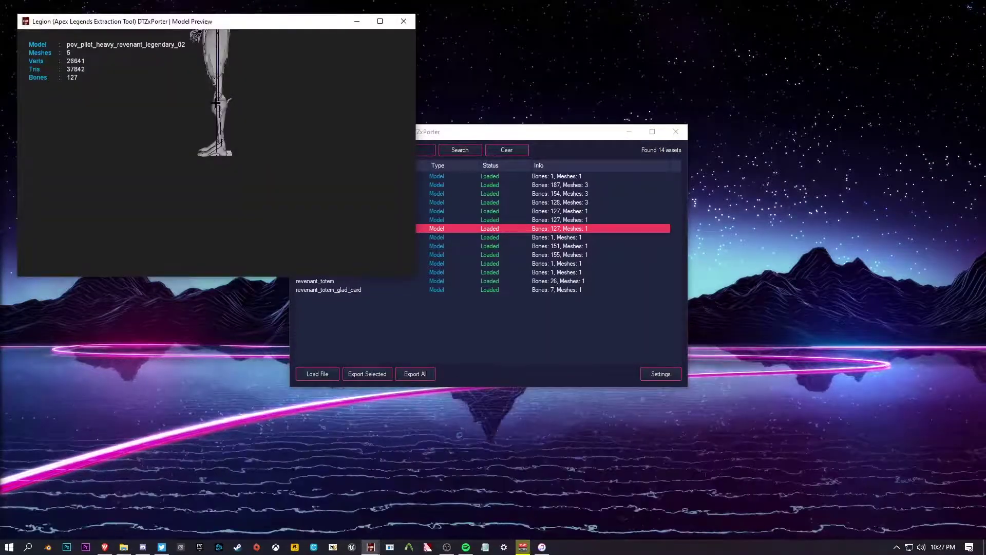
middle_click_drag(216, 102, 229, 253)
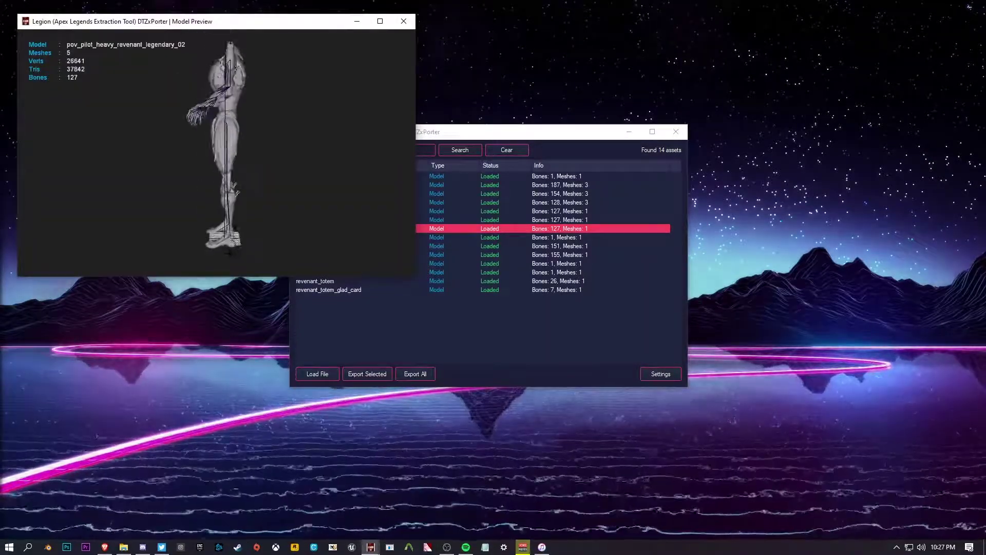
middle_click_drag(218, 149, 223, 173)
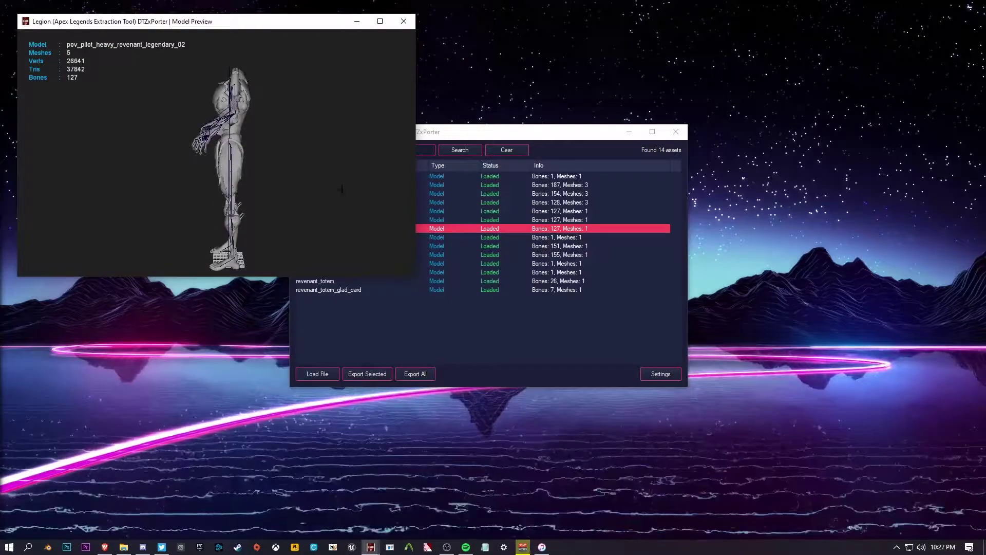
- Preview the pilot_heavy_revenant_legendary_02 model for comparison with the pov version
left_click(469, 134)
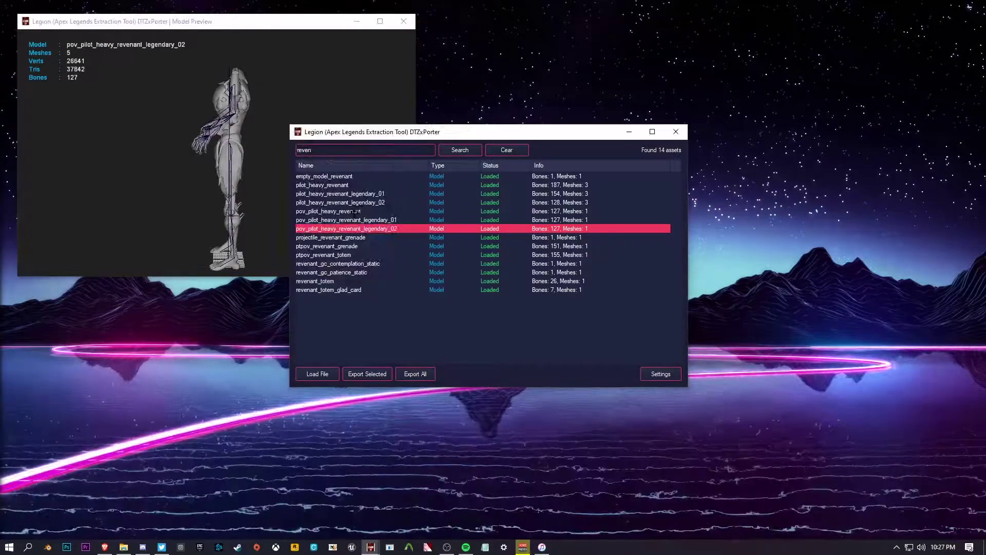
left_click(376, 202)
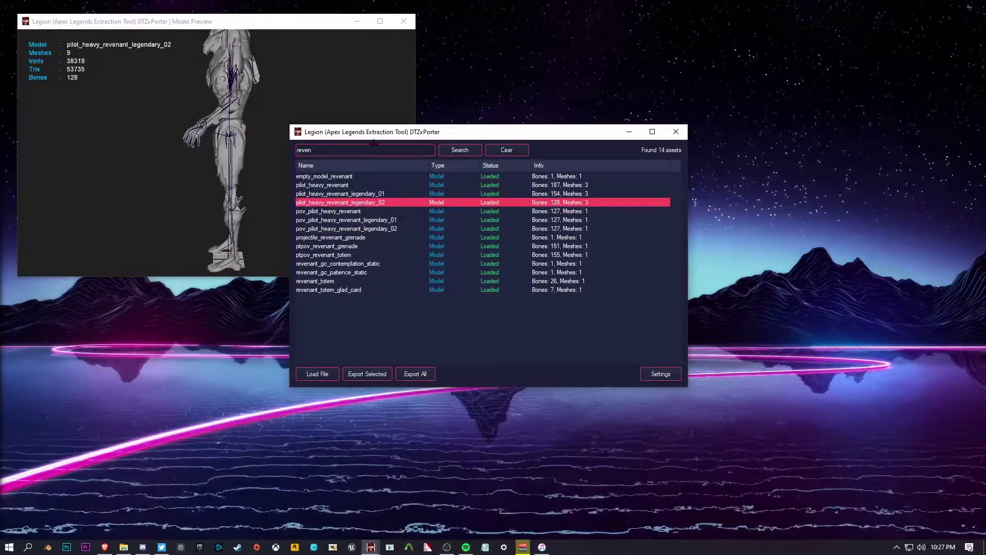
- Compare the neighbouring Revenant model variants in the preview, returning to pilot_heavy_revenant_legendary_02
key("Down")
key("Down")
key("Up")
key("Up")
key("Up")
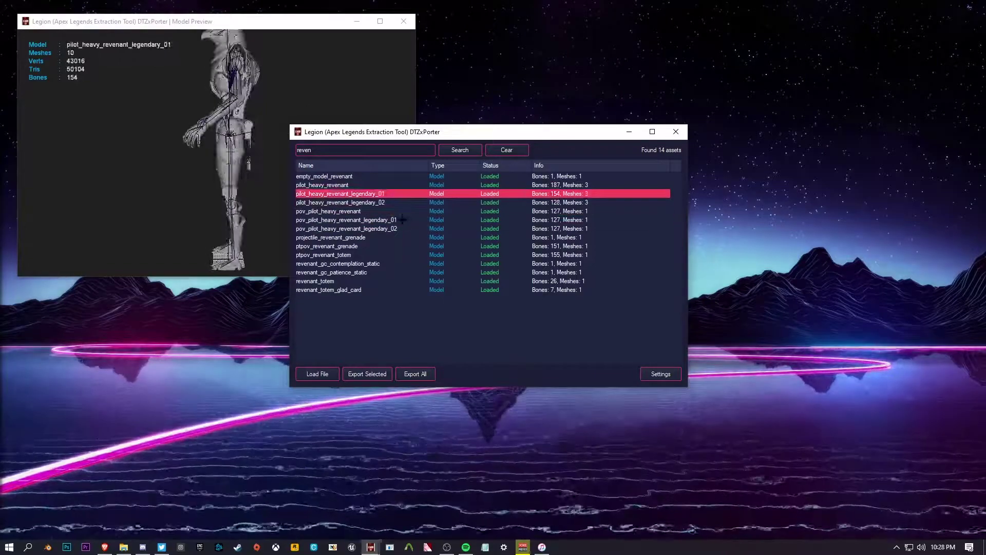
key("Down")
- Examine the pilot_heavy_revenant_legendary_02 preview from the side and front, including its full body
left_click(221, 24)
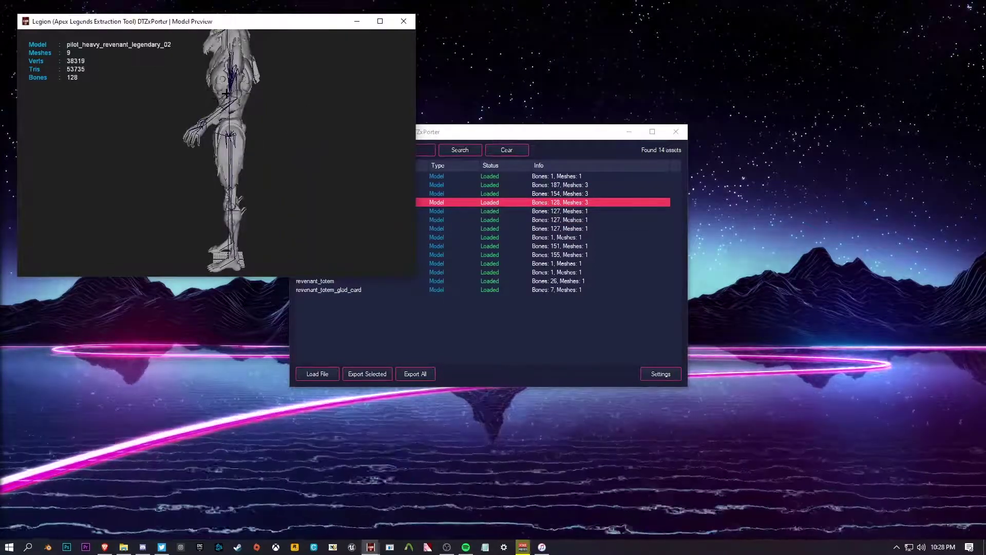
scroll(210, 93, "down", 2)
scroll(215, 92, "up", 4)
scroll(221, 92, "down", 4)
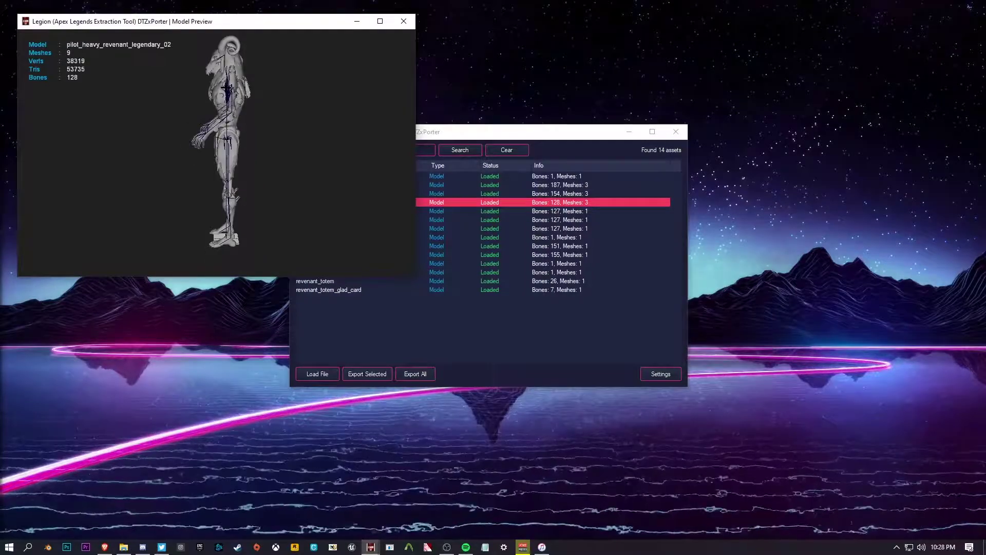
left_click_drag(225, 91, 303, 86)
scroll(317, 94, "down", 3)
scroll(331, 102, "up", 4)
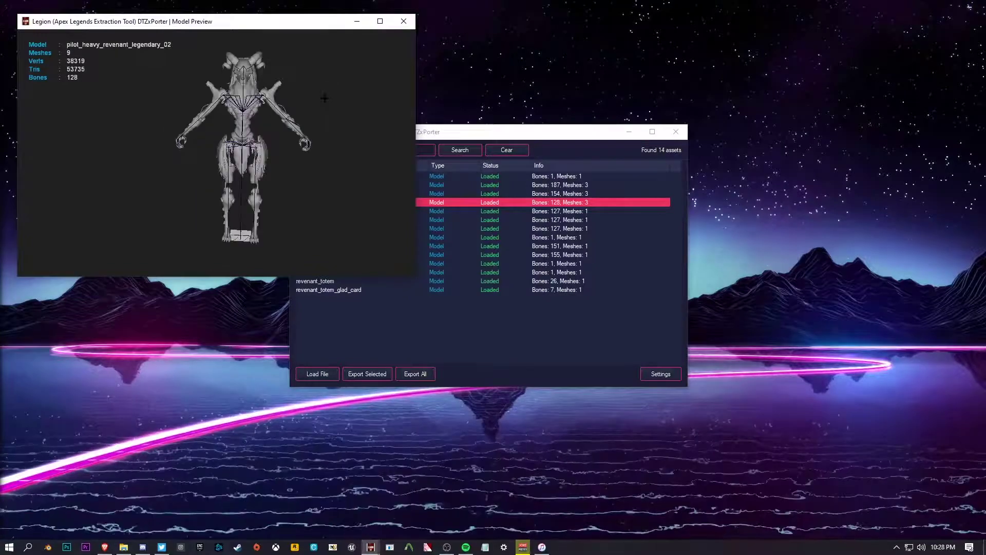
scroll(272, 102, "up", 3)
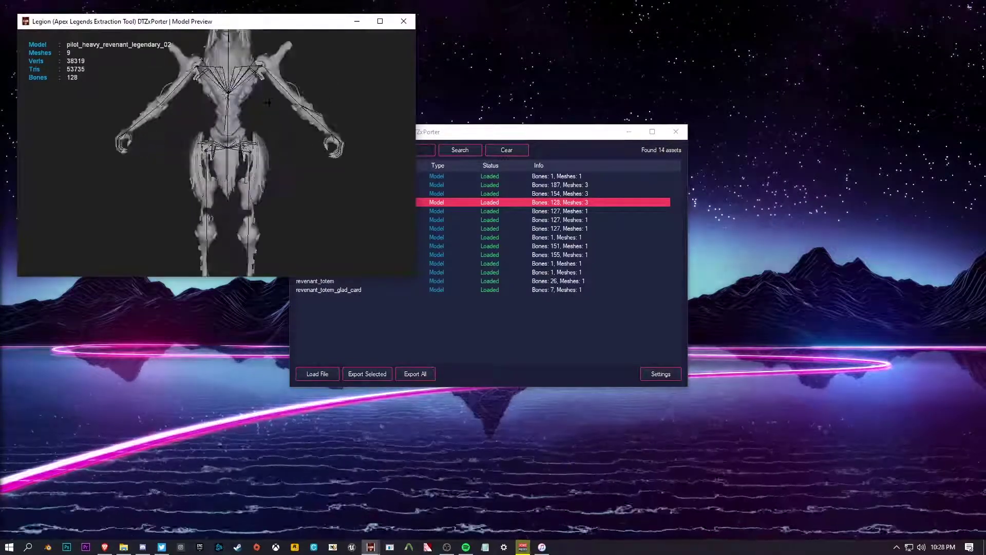
scroll(269, 103, "down", 1)
mouse_move(265, 103)
left_mouse_down()
mouse_move(209, 97)
mouse_move(245, 99)
left_mouse_up()
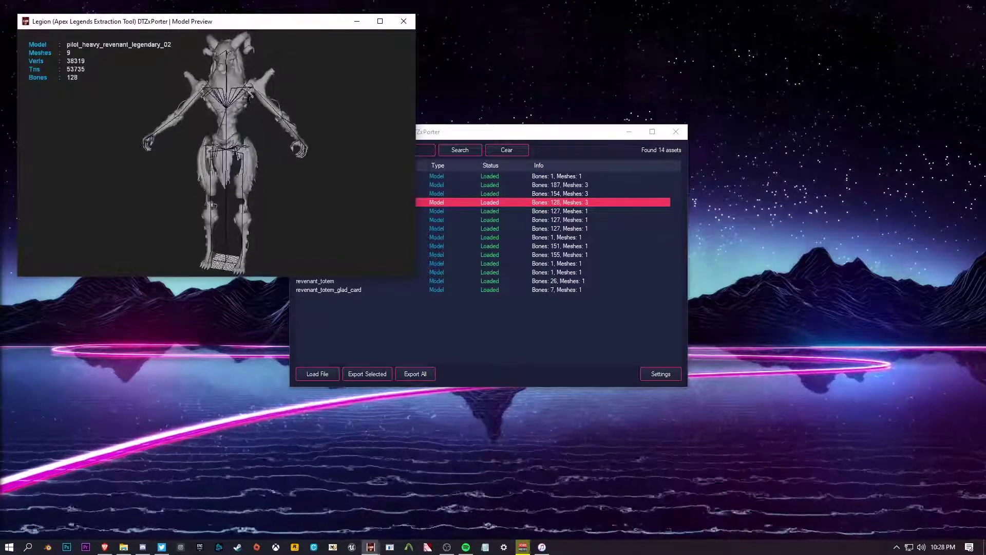
- Export the pilot_heavy_revenant_legendary_02 model and open the exported_files folder on the desktop in File Explorer
left_click(508, 137)
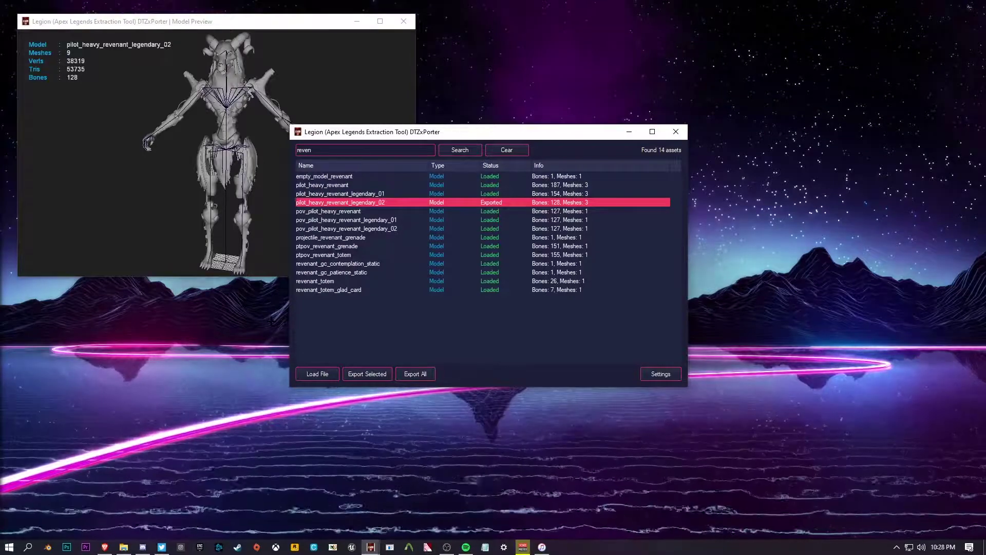
key("super+e")
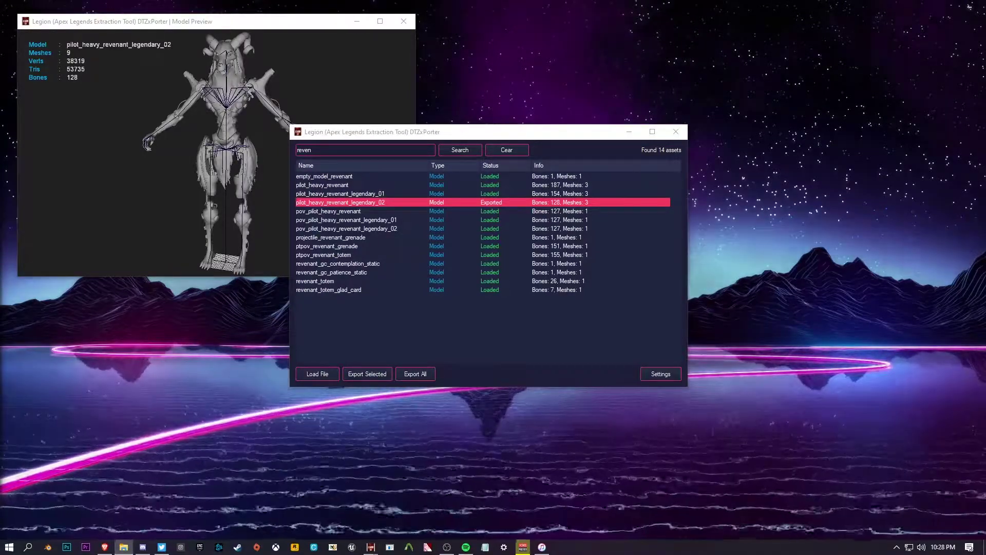
left_click_drag(0, 21, 494, 94)
double_click(363, 226)
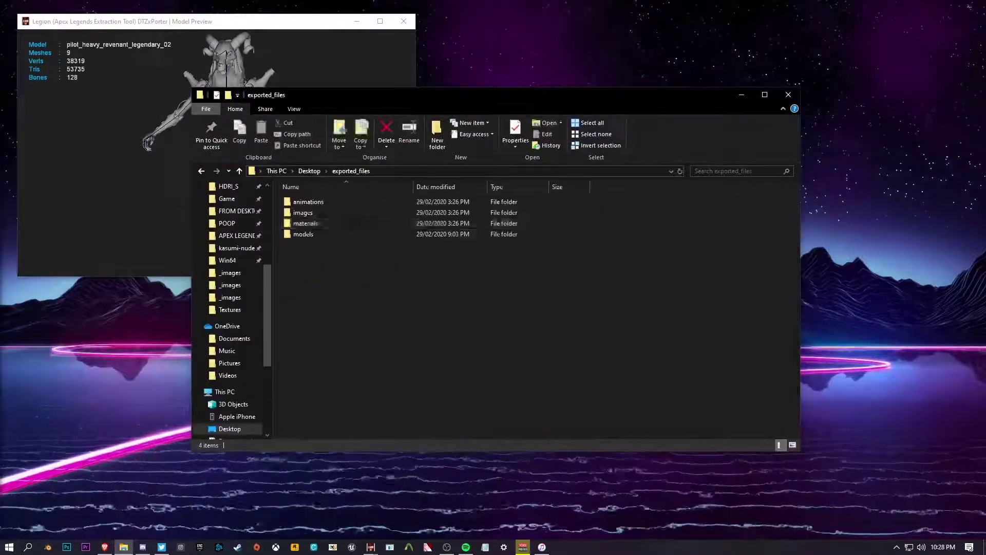
- Open the _images folder of pilot_heavy_revenant_legendary_02 among the exported models and review its texture files
double_click(325, 234)
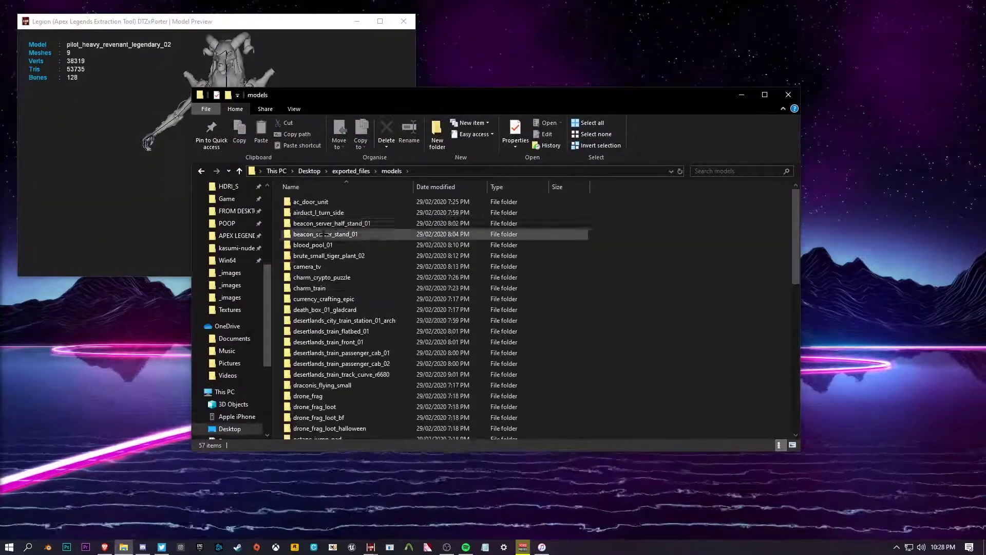
scroll(325, 233, "down", 11)
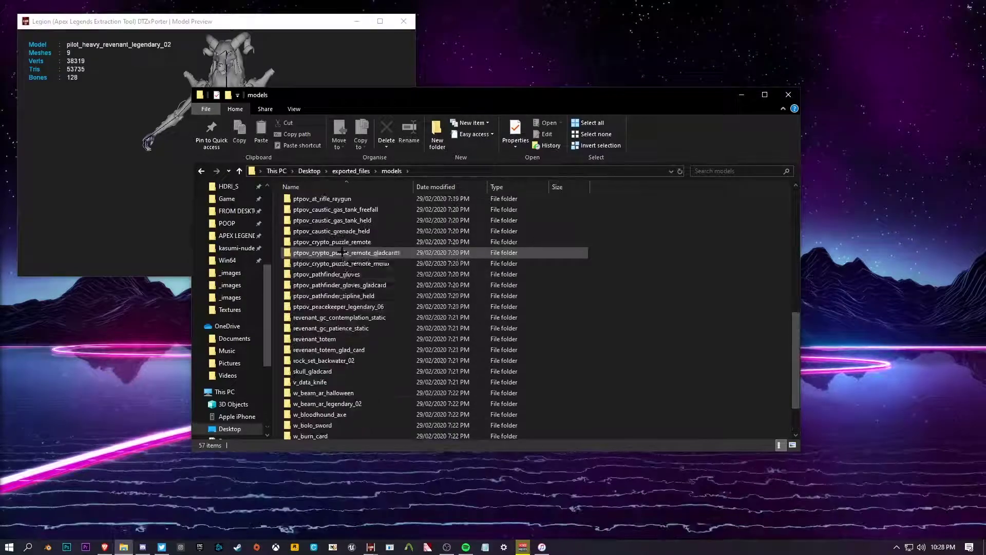
scroll(342, 252, "up", 2)
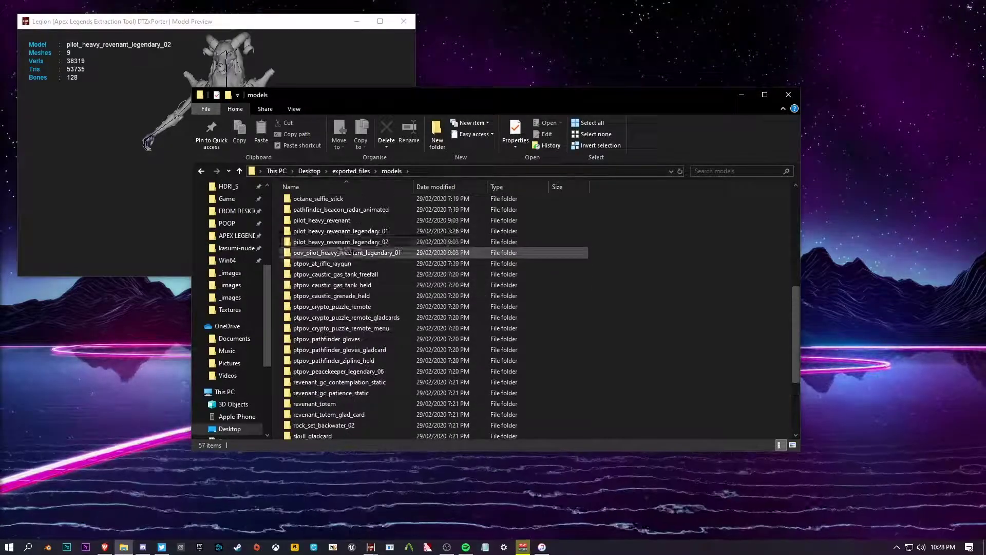
double_click(339, 242)
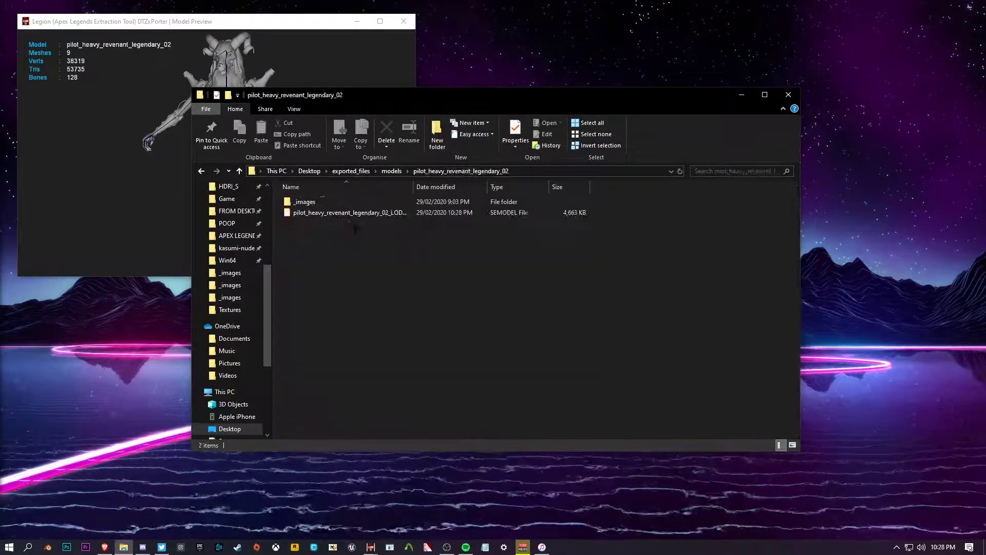
double_click(296, 201)
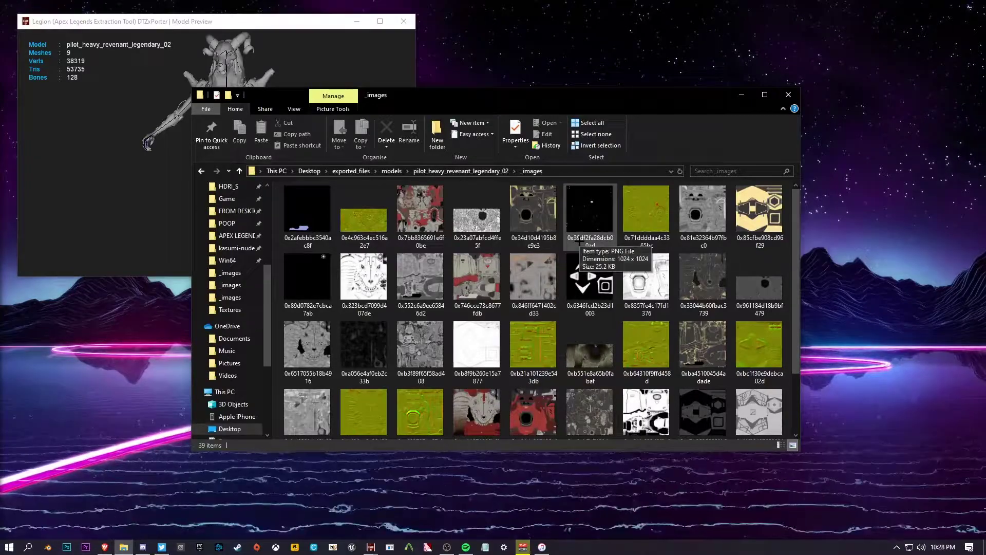
left_click_drag(429, 101, 0, 117)
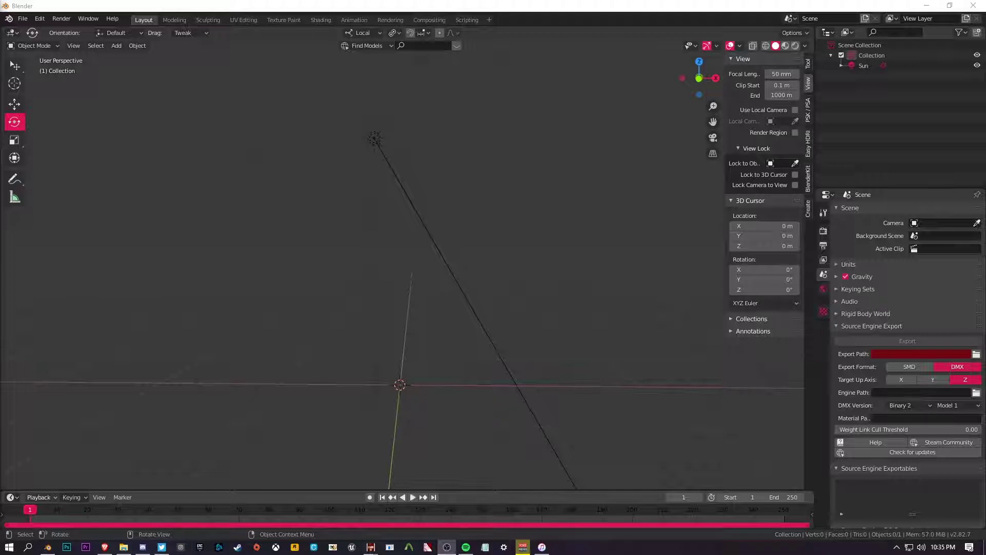
- In Blender, import pilot_heavy_revenant_legendary_02_LOD0.semodel from the model's folder under exported_files\models
left_click(22, 18)
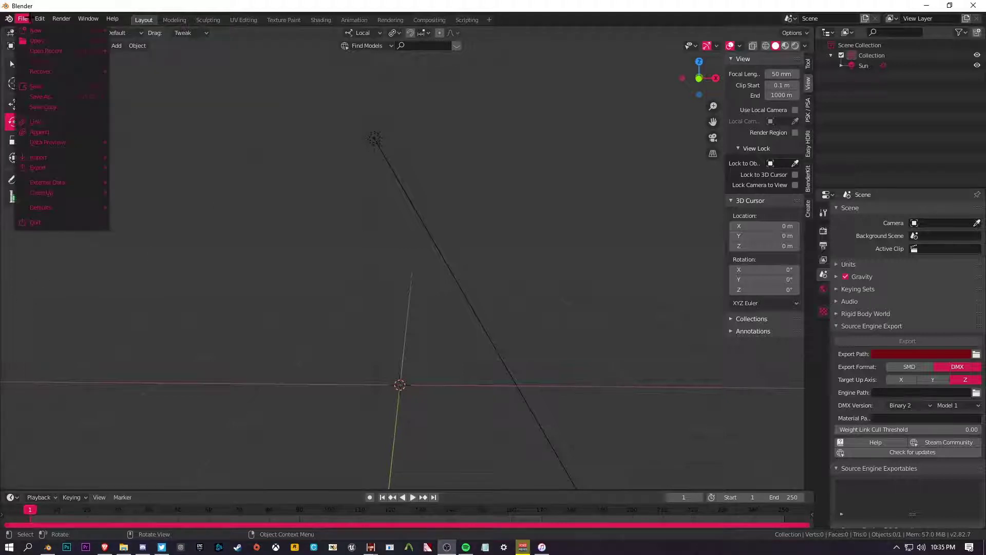
mouse_move(38, 157)
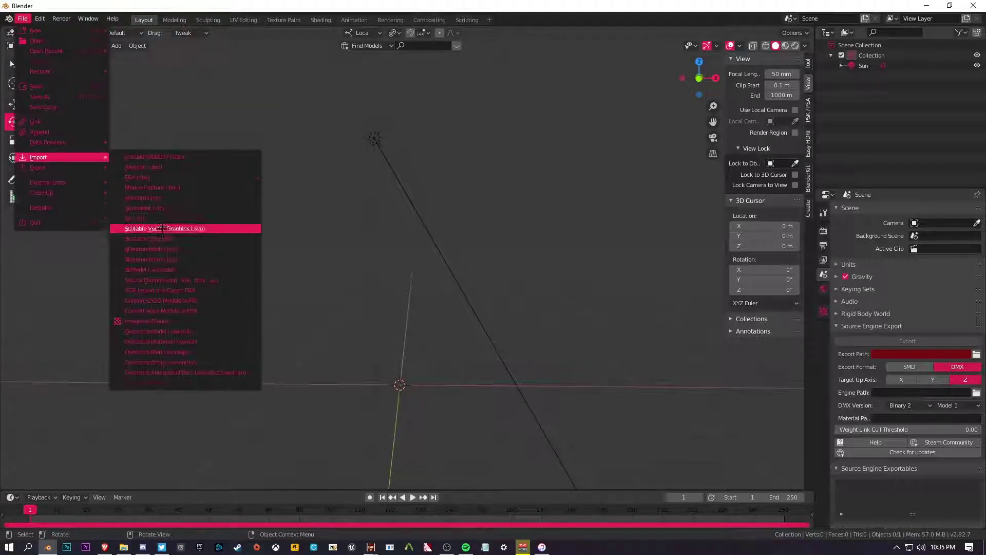
left_click(150, 269)
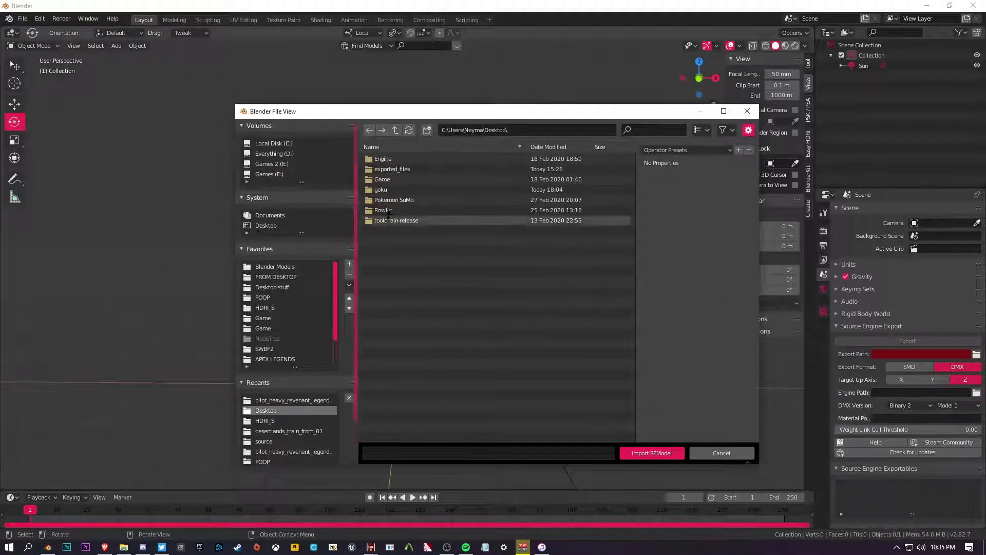
double_click(390, 168)
double_click(393, 189)
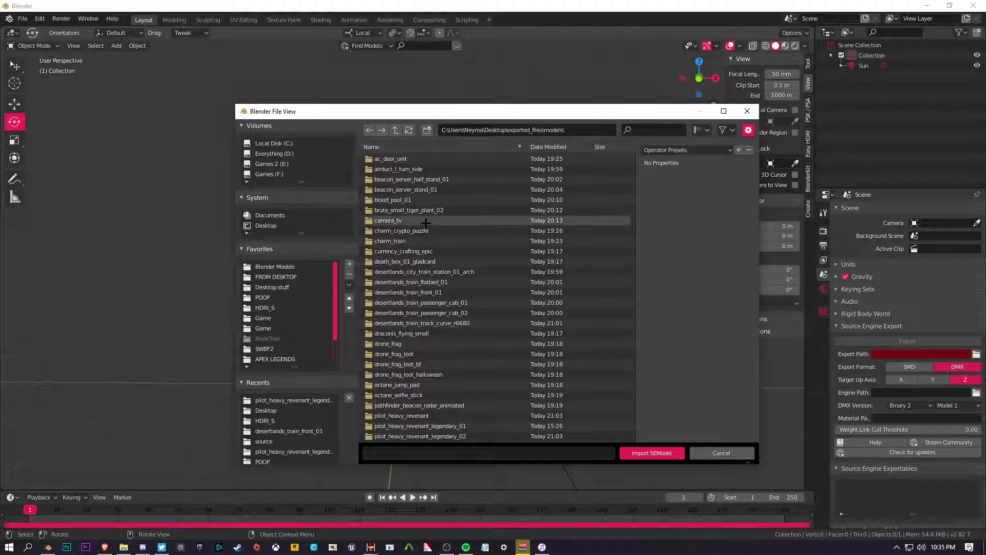
scroll(426, 222, "down", 4)
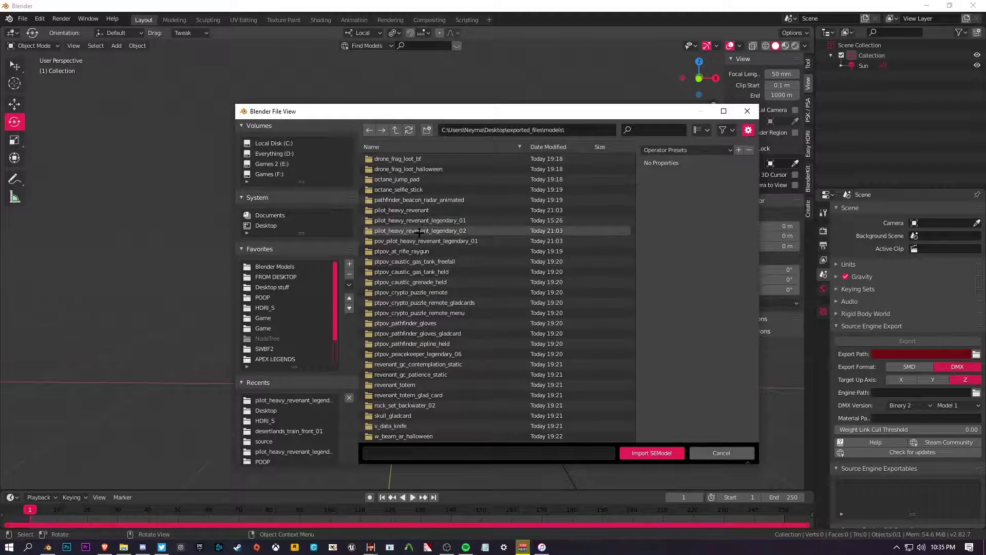
double_click(419, 230)
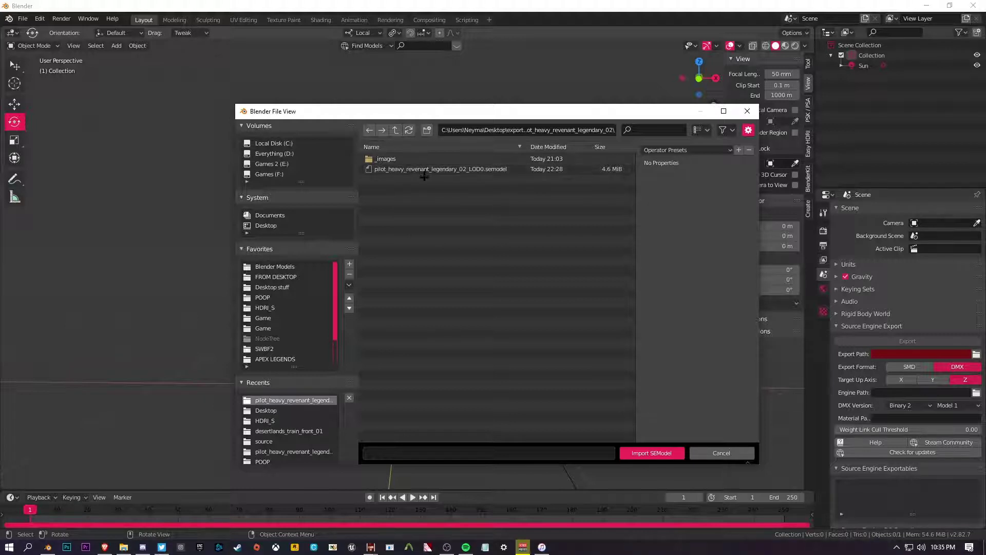
double_click(471, 171)
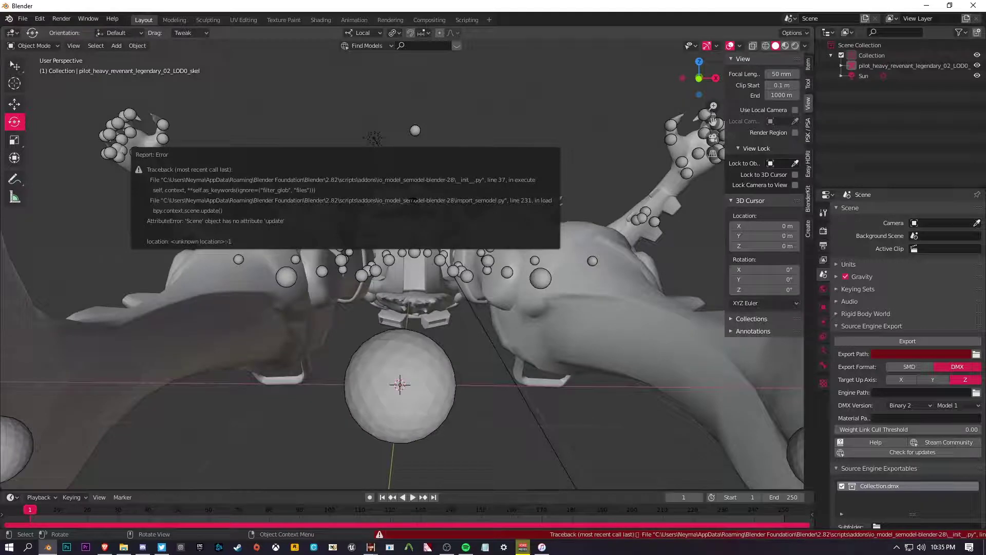
- Dismiss the import error report and rotate the imported Revenant armature 90 degrees about the X axis
middle_click_drag(443, 144, 416, 159)
scroll(416, 159, "down", 2)
left_click(516, 159)
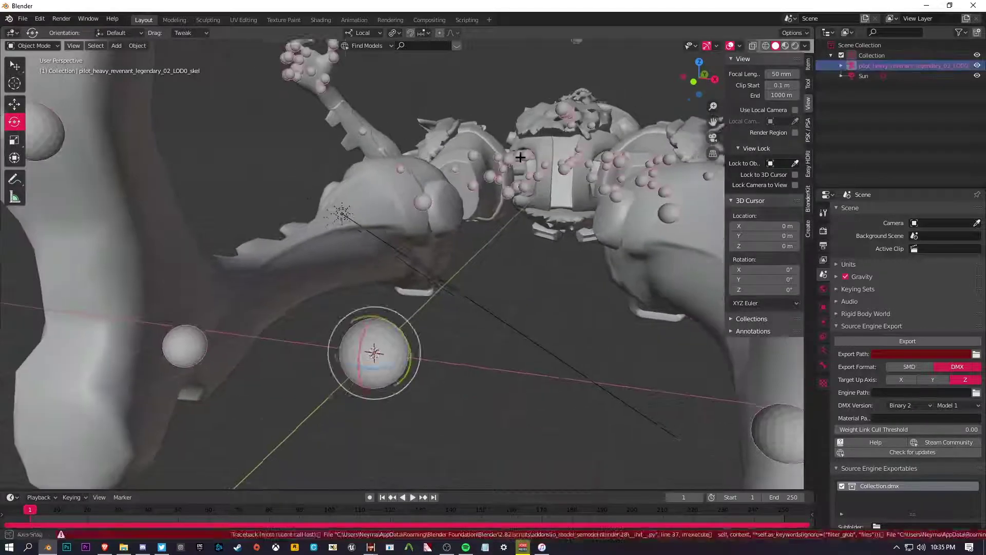
middle_click_drag(519, 159, 528, 154)
type("rx90")
key("Return")
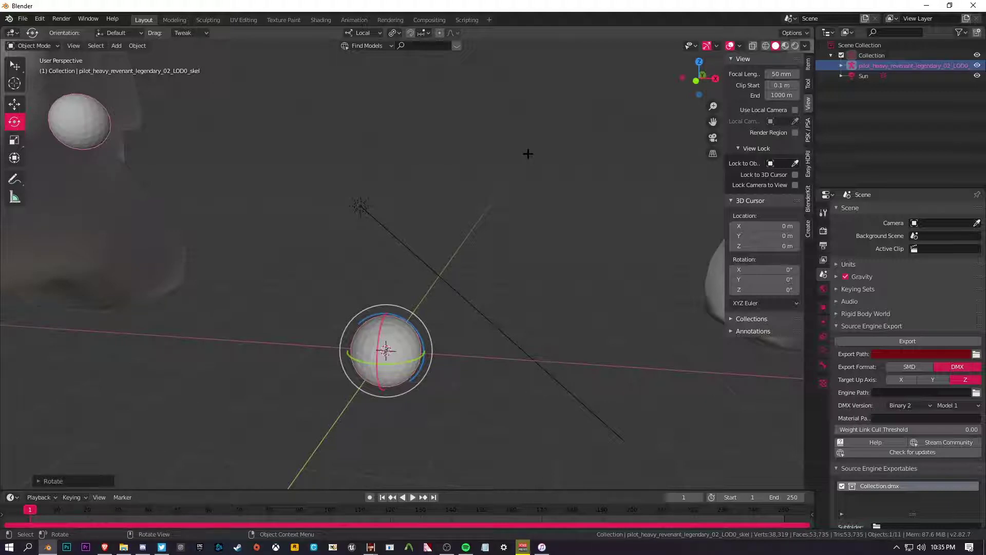
- Scale the Revenant armature uniformly to 0.025 and deselect it
type("s0.02")
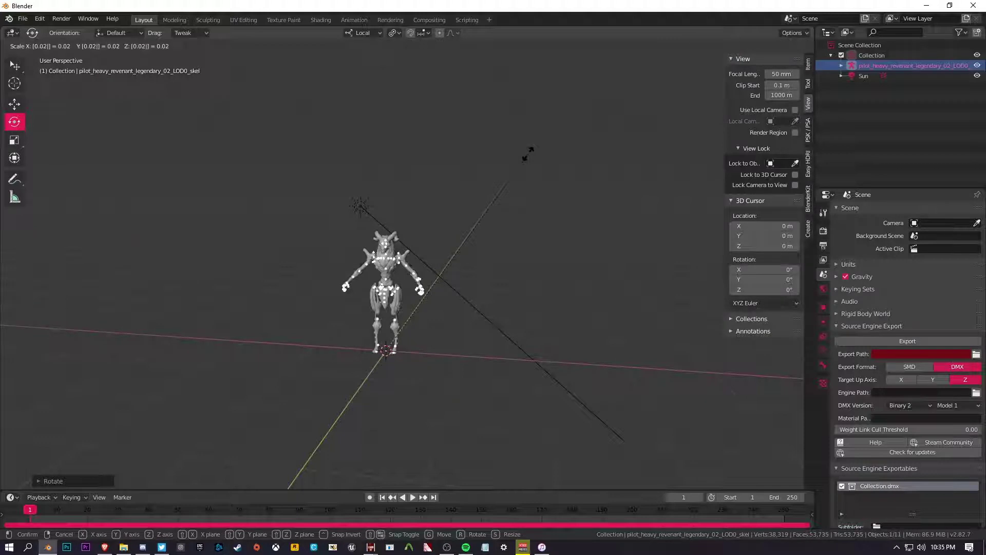
type("5")
key("Return")
left_click(525, 153)
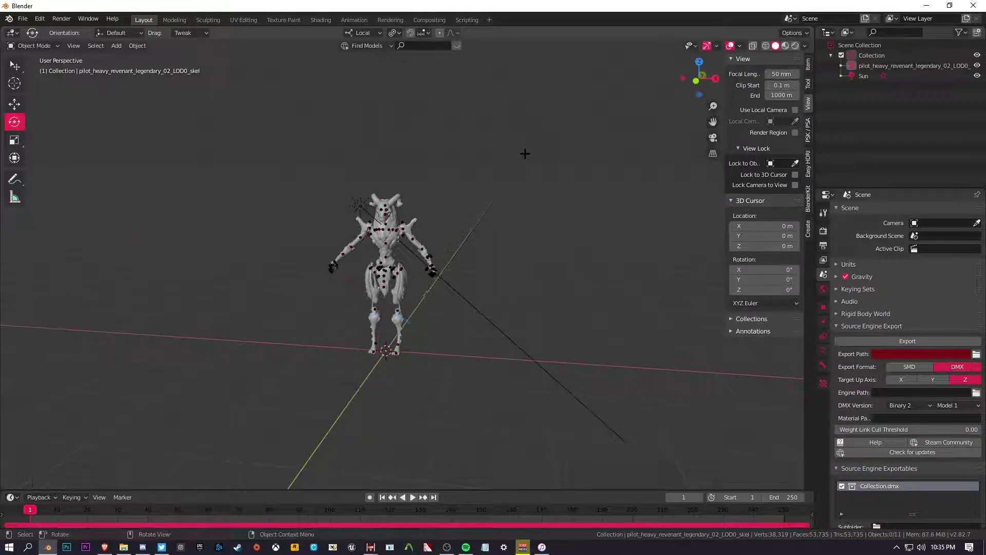
scroll(513, 135, "up", 5)
middle_click_drag(476, 116, 460, 148)
scroll(460, 147, "down", 2)
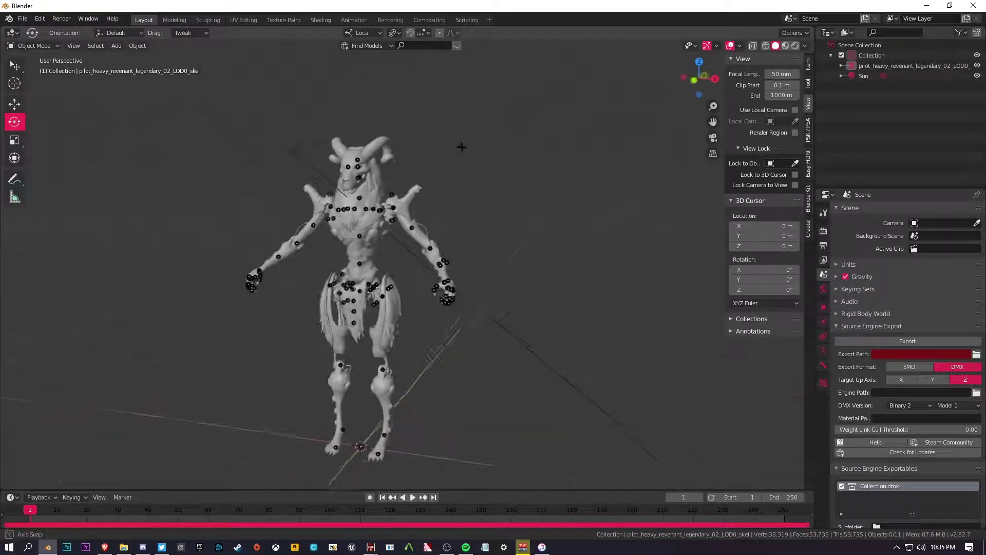
- Turn off custom bone shapes in the Revenant armature's viewport display settings
left_click(372, 205)
left_click(823, 350)
left_click(865, 353)
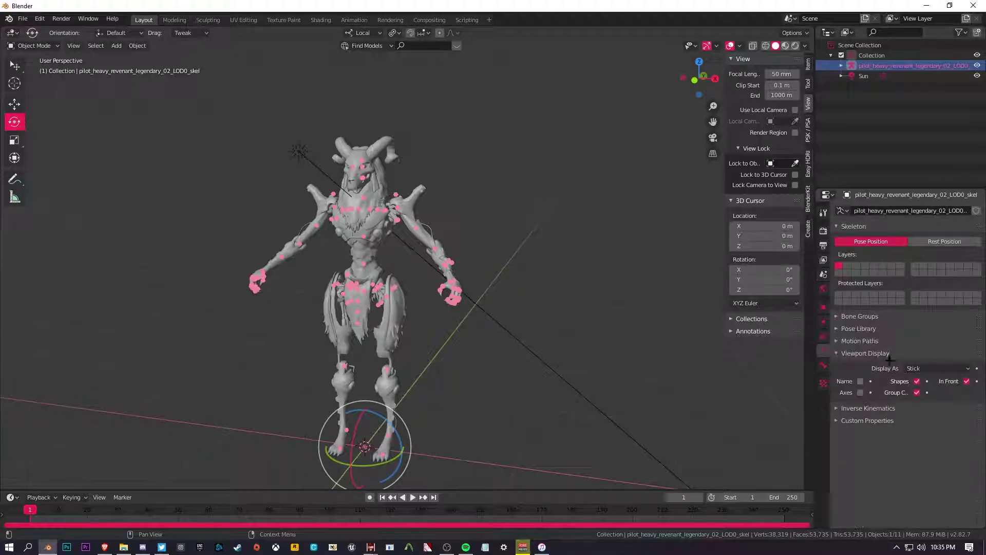
left_click(484, 231)
middle_click_drag(484, 231, 502, 232)
left_click(408, 191)
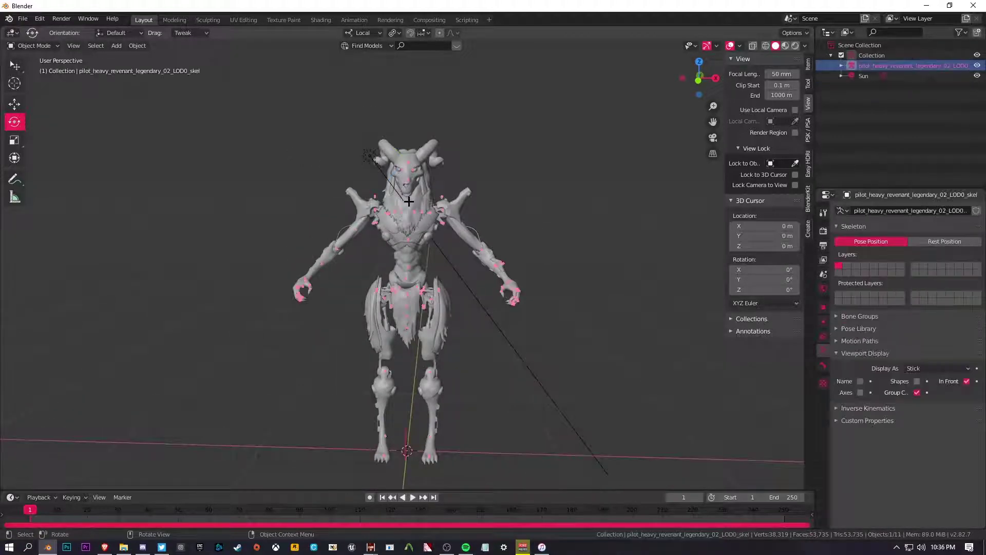
- Examine the untextured Revenant model's head and upper body up close from an angle
key("KP_Decimal")
scroll(413, 187, "up", 5)
middle_click_drag(413, 164, 352, 171, "shift")
scroll(641, 286, "down", 2)
scroll(352, 171, "down", 3)
scroll(346, 135, "up", 2)
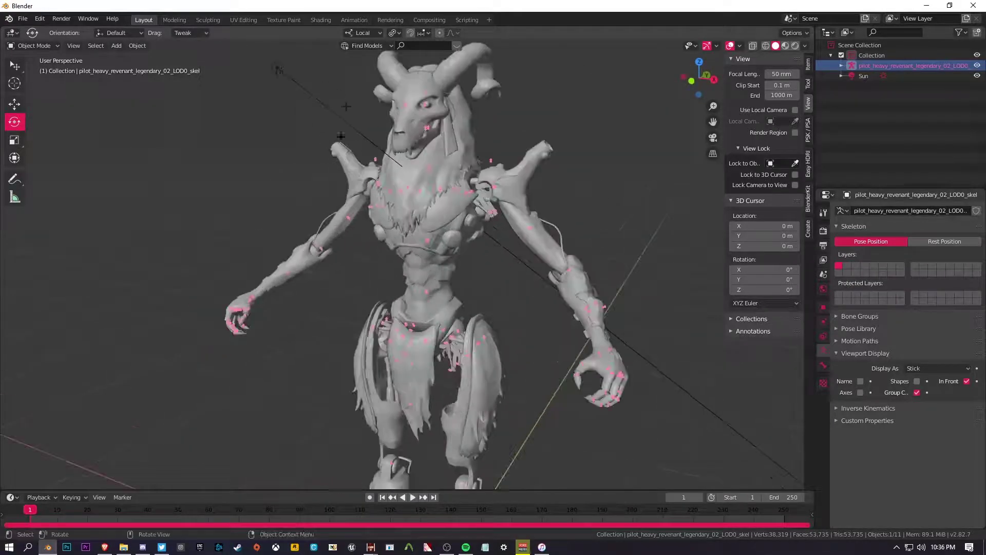
- Switch to the Shading workspace and examine the textured Revenant's skull, torso and back
left_click(320, 20)
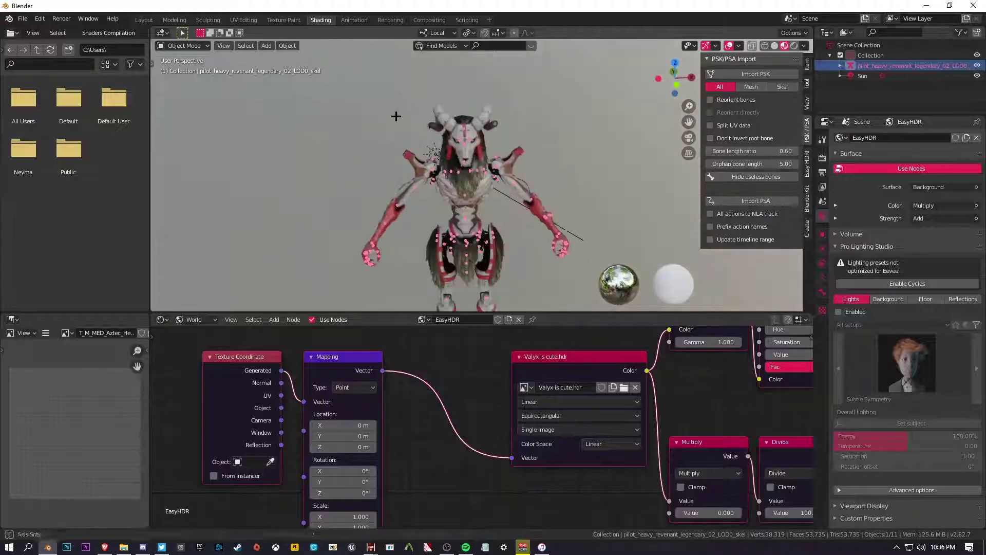
middle_click_drag(454, 122, 461, 171)
scroll(427, 121, "up", 6)
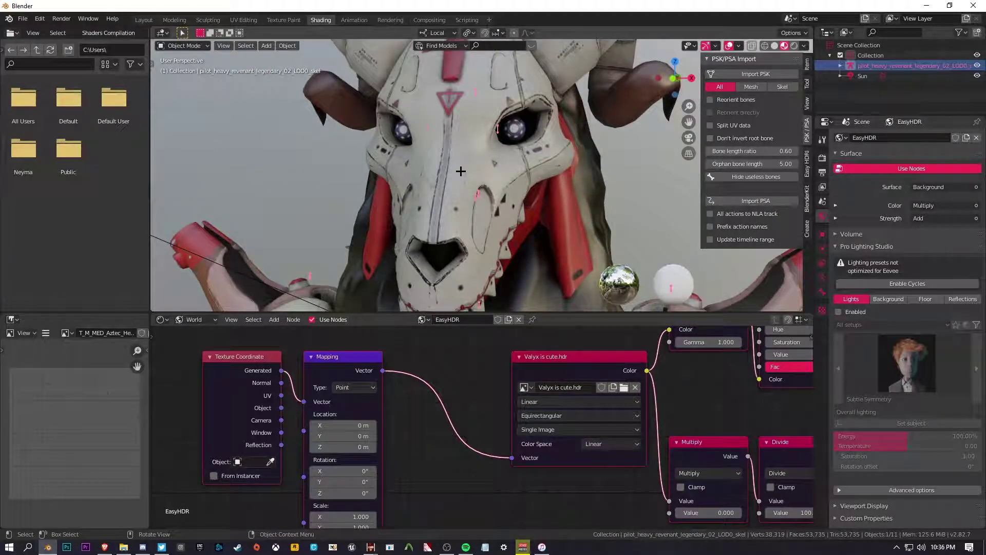
scroll(453, 172, "down", 5)
middle_click_drag(539, 179, 560, 191)
scroll(559, 191, "down", 4)
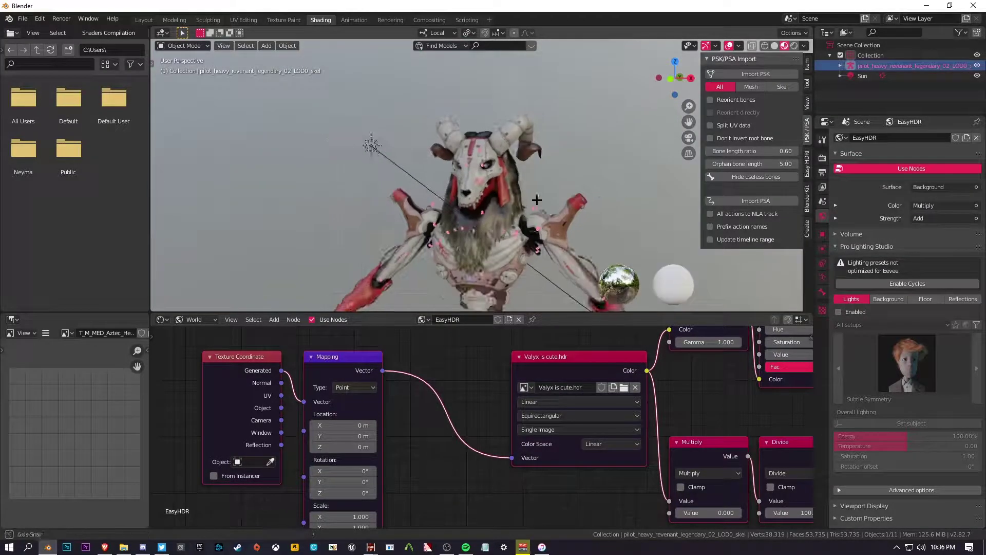
scroll(508, 130, "up", 4)
middle_click_drag(509, 130, 500, 132)
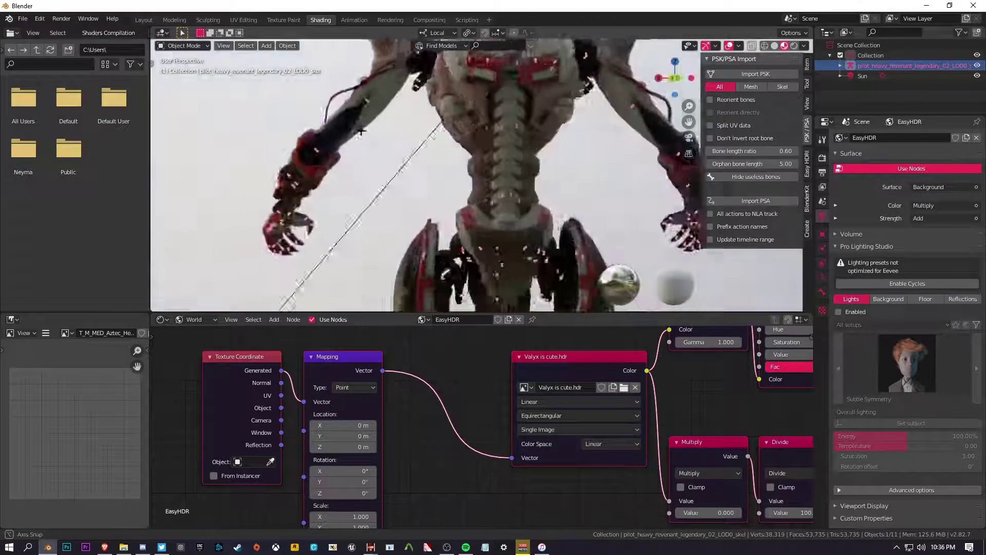
middle_click_drag(362, 133, 511, 277)
scroll(474, 193, "up", 2)
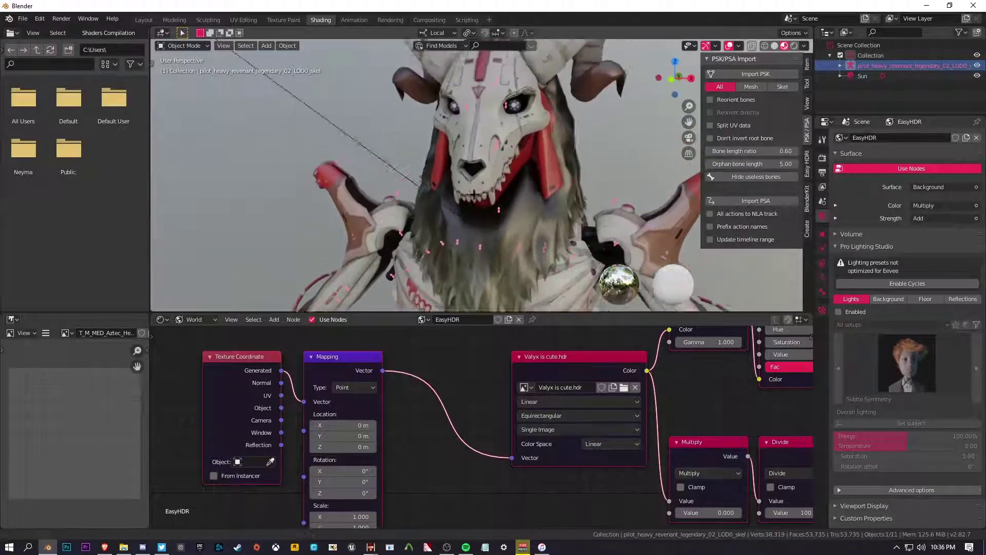
- Select the Revenant's head mesh and switch the shader editor from World to Object to show its revenant_head_nordic material nodes
left_click(526, 150)
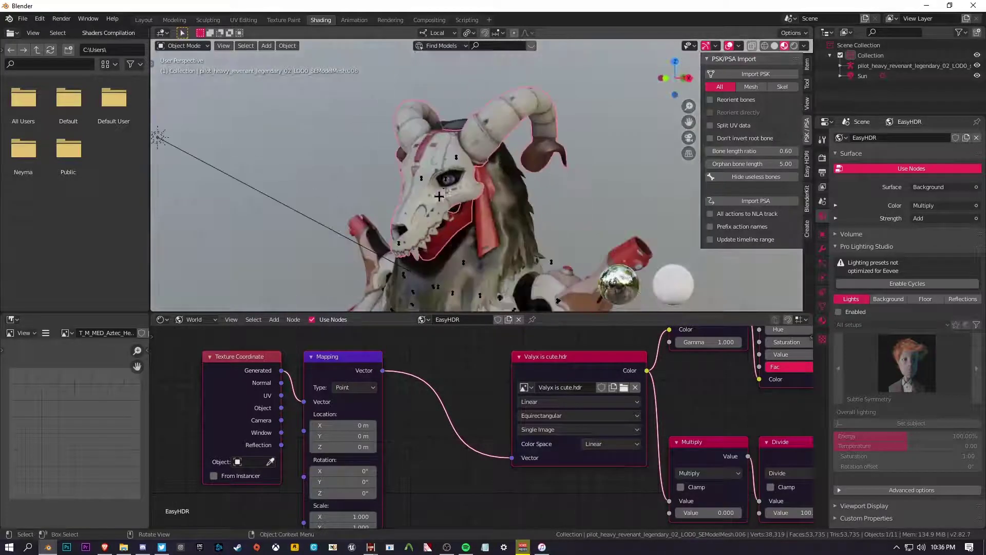
scroll(445, 193, "up", 2)
middle_click_drag(448, 191, 498, 164)
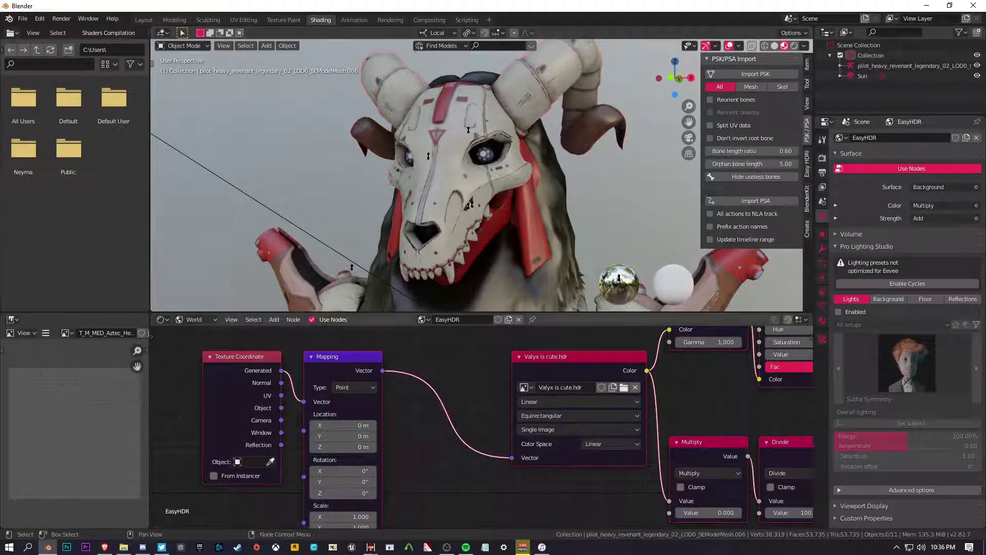
left_click(194, 319)
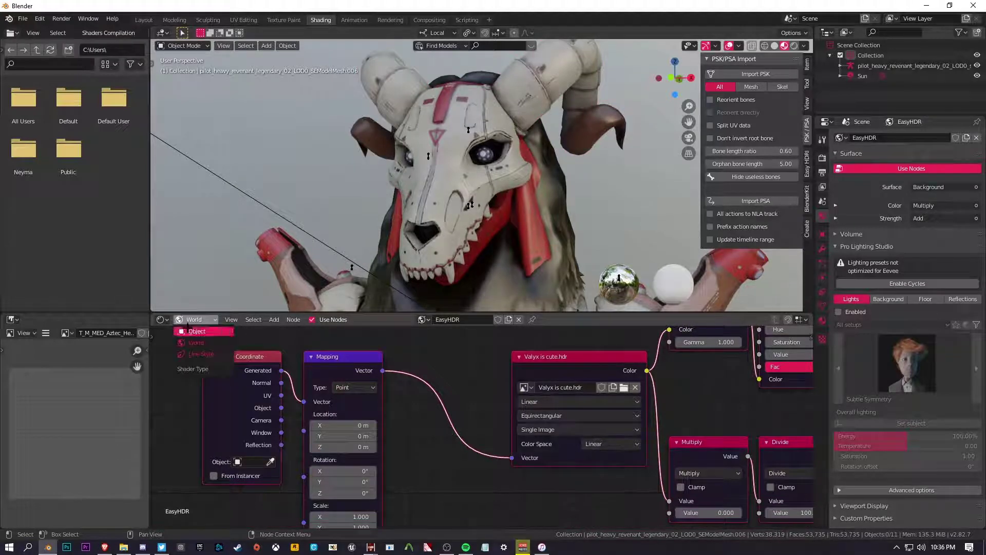
left_click(196, 331)
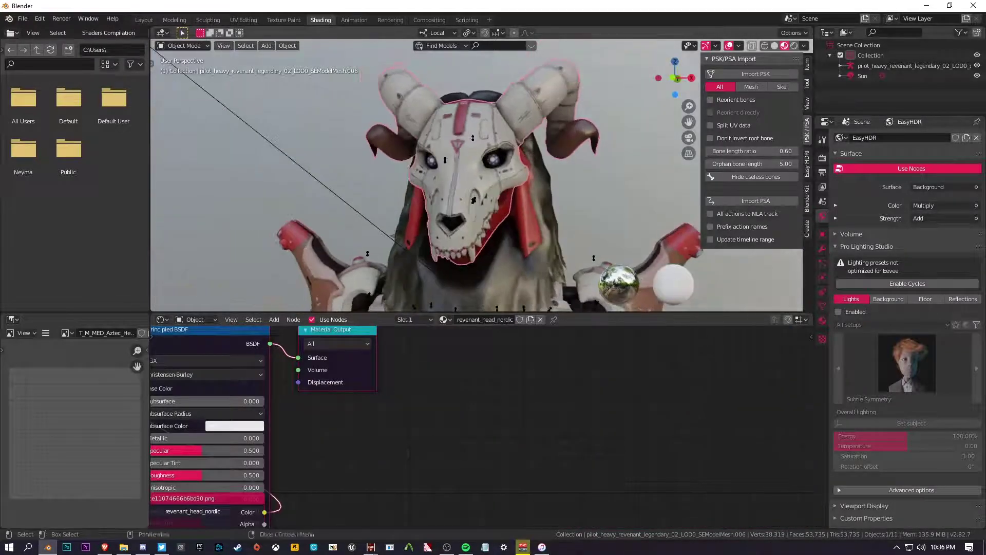
key("Home")
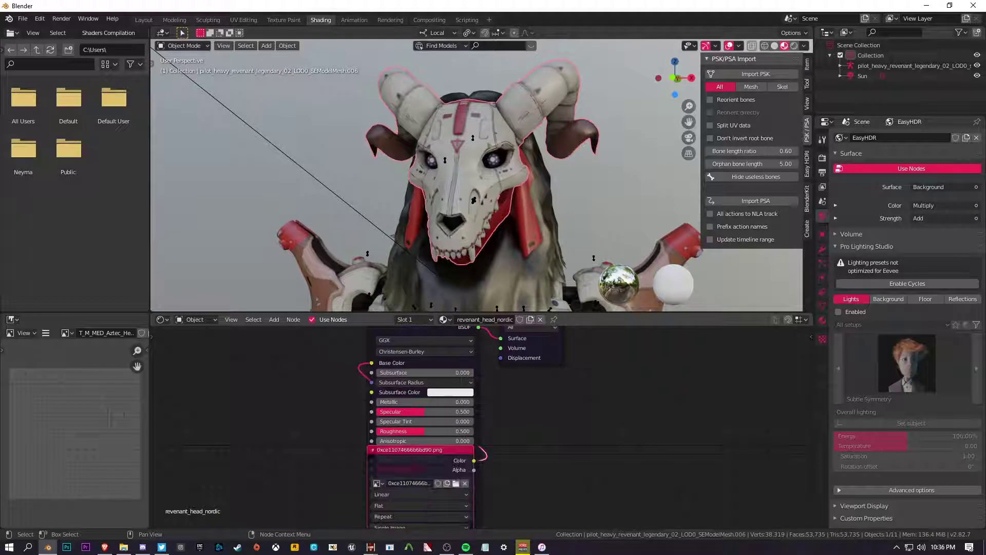
- Delete the Principled BSDF node from the head material and move the image texture node away from the Material Output
left_click(416, 335)
key("x")
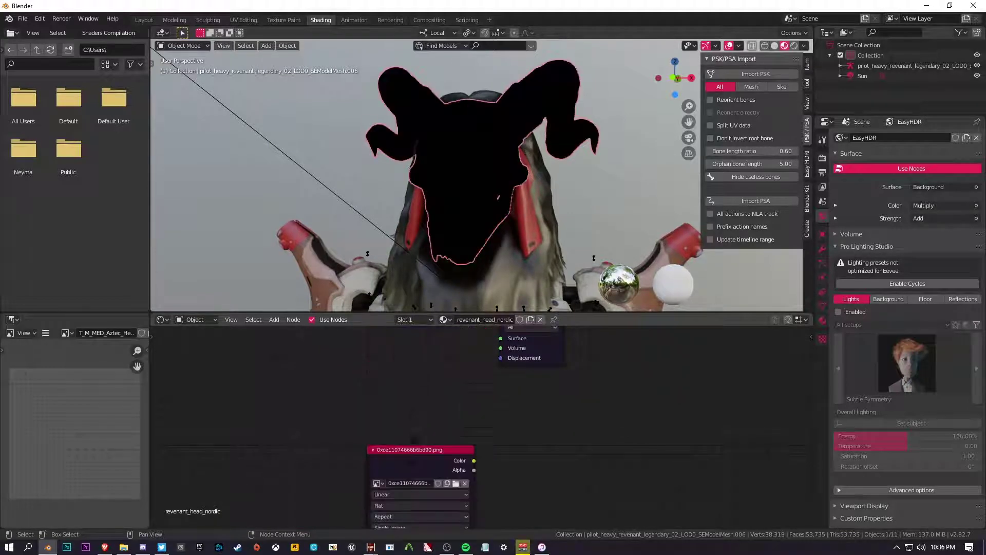
left_click_drag(410, 454, 255, 355)
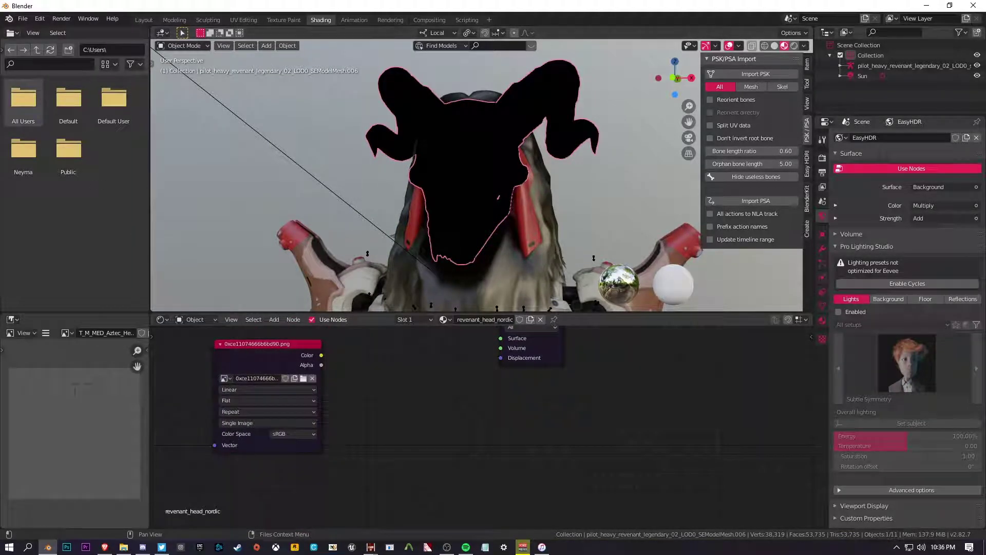
- Append the Cores Apex Shader node group from the NodeTree data of New Apex Shader.blend on the Desktop
left_click(22, 19)
left_click(50, 132)
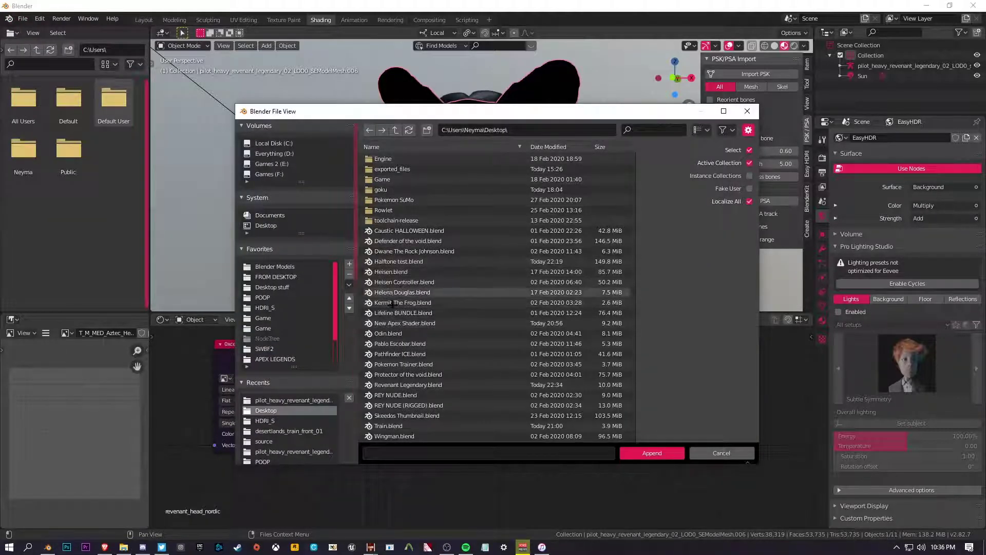
double_click(393, 322)
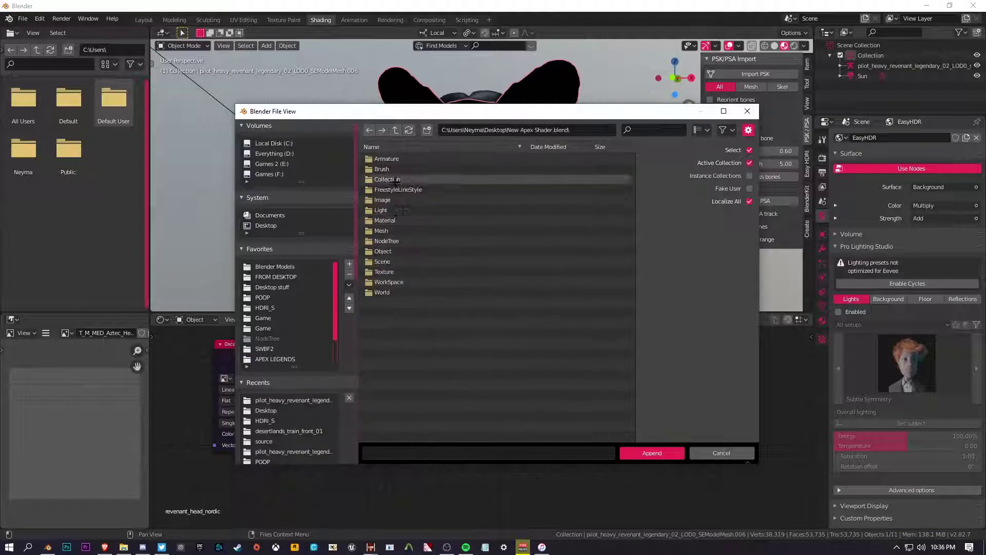
double_click(392, 240)
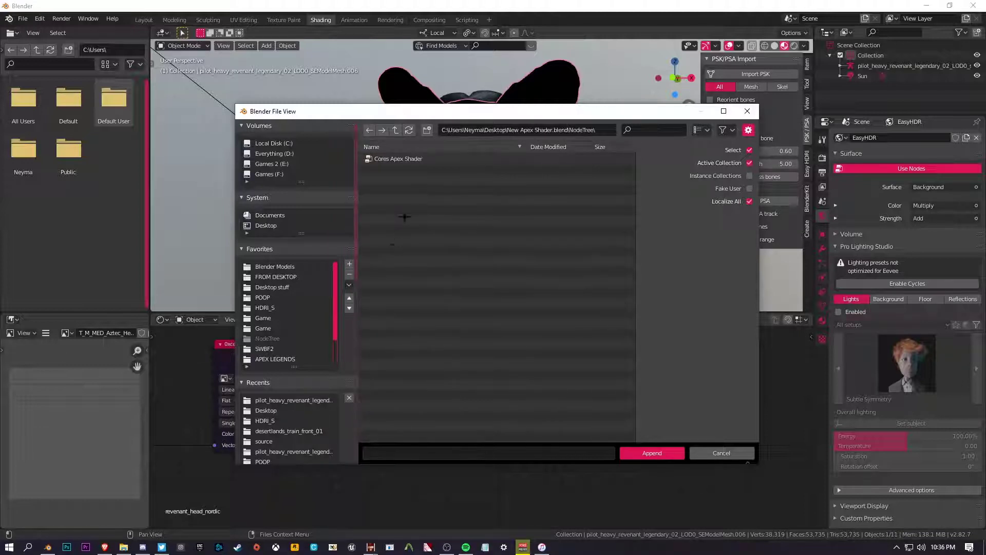
left_click(403, 159)
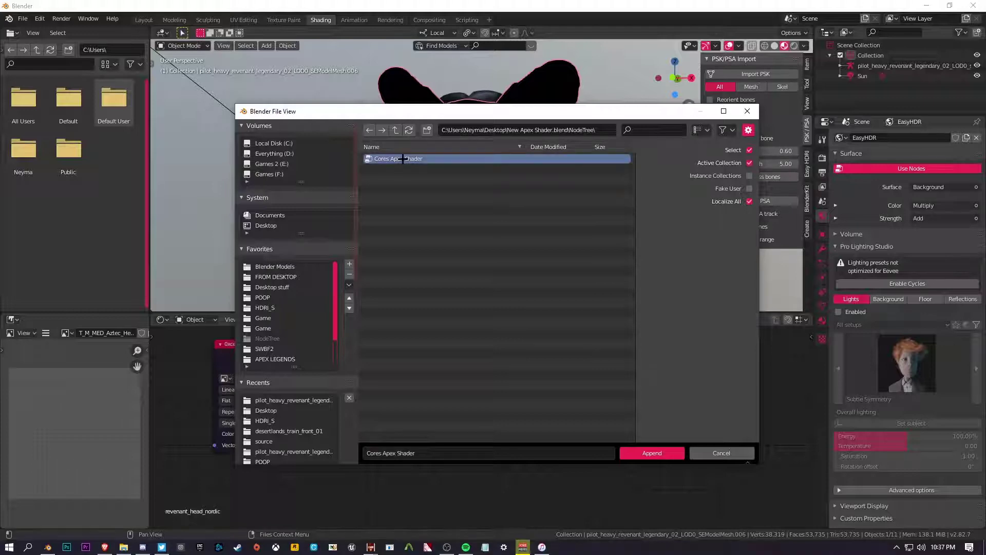
left_click(654, 453)
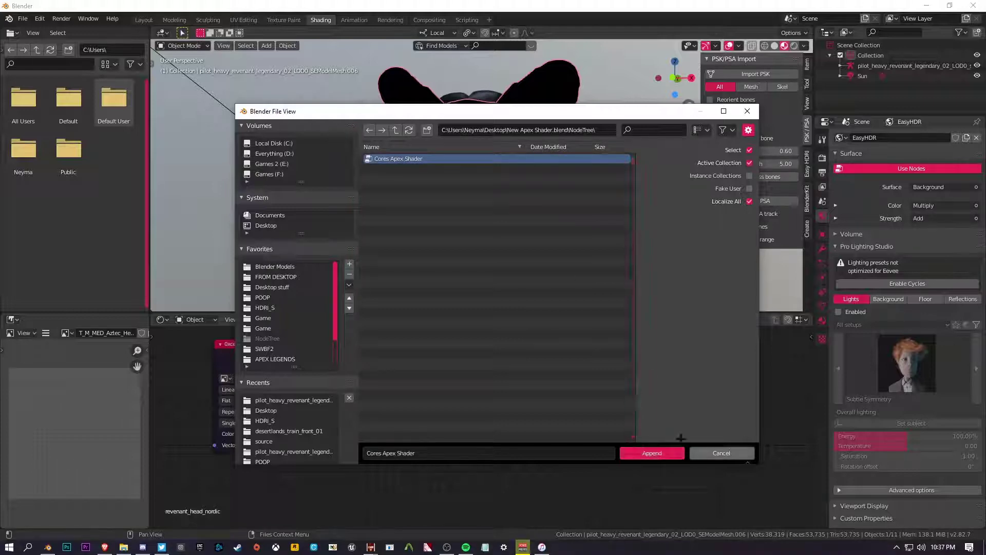
- Add the Cores Apex Shader group to the head material and connect its BSDF output to the Material Output's Surface
key("shift+a")
mouse_move(433, 386)
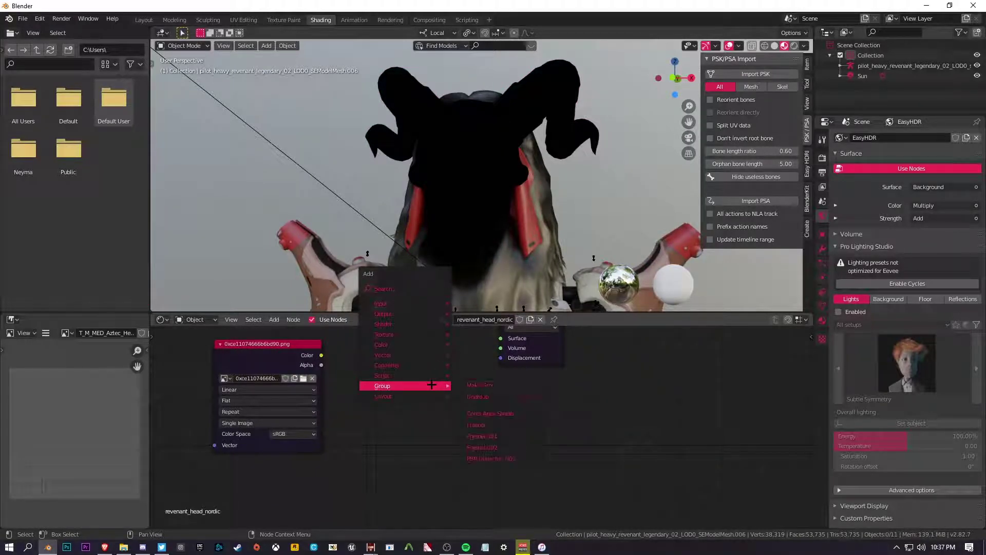
left_click(483, 413)
left_click(366, 332)
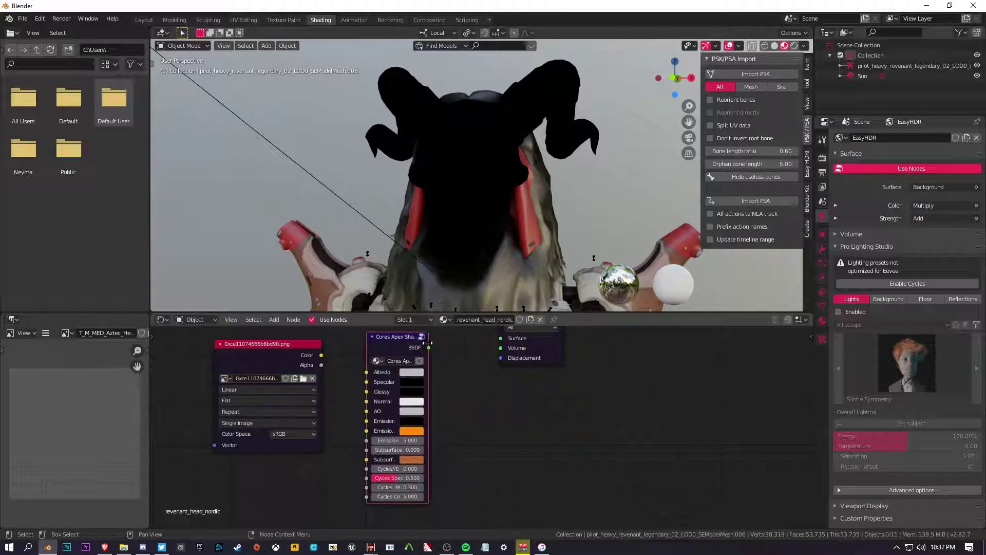
left_click_drag(428, 342, 501, 338)
- Arrange the head's texture and shader nodes side by side and connect the texture's Color to the shader's Albedo
scroll(449, 357, "down", 2)
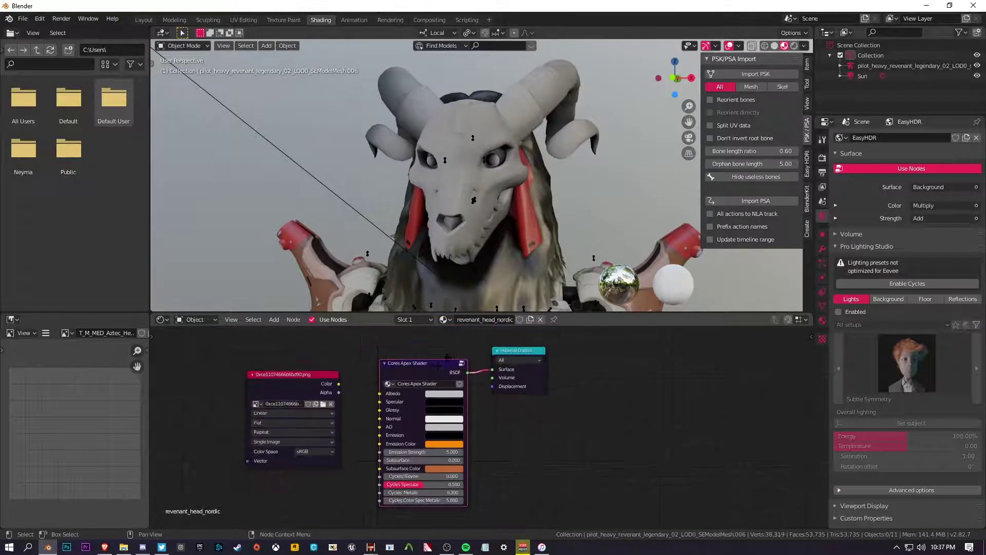
left_click_drag(438, 365, 445, 351)
left_click_drag(307, 380, 326, 363)
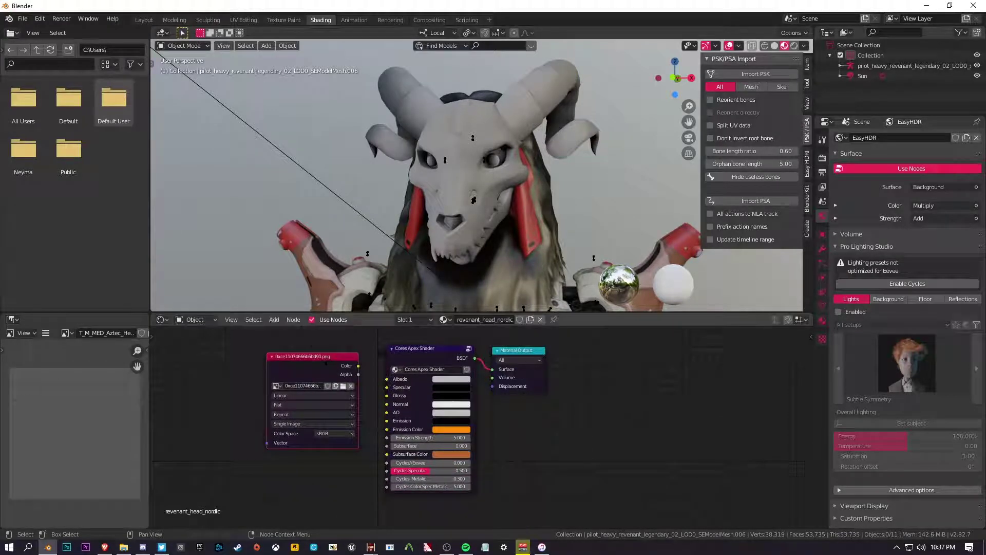
scroll(342, 352, "up", 1)
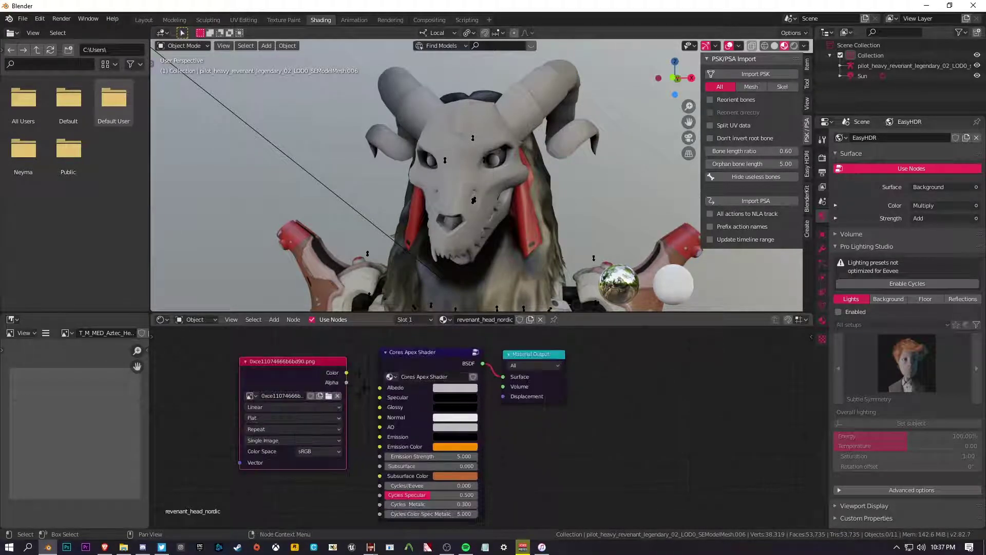
left_click_drag(346, 373, 380, 387)
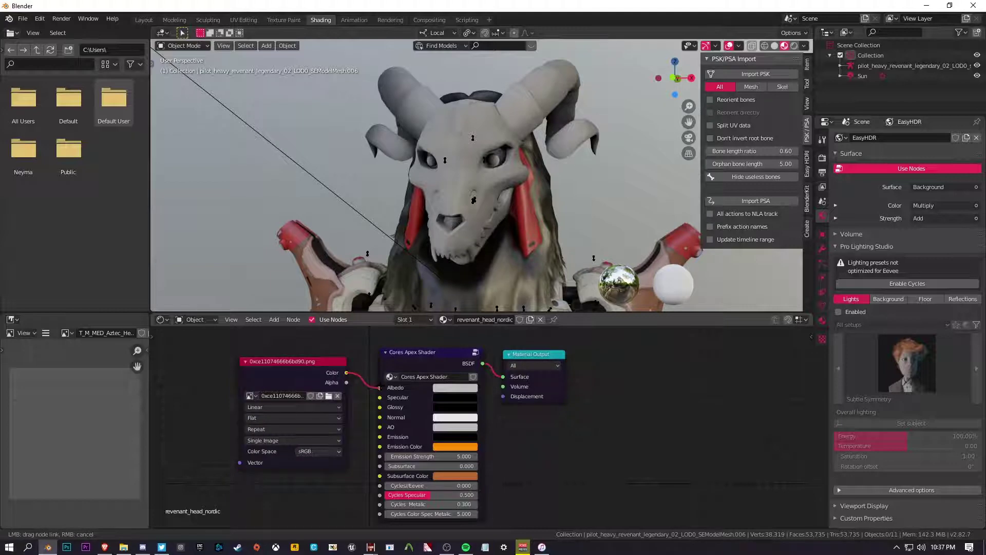
- Collapse the albedo texture node and place it beside the Albedo input of the Cores Apex Shader
left_click(245, 361)
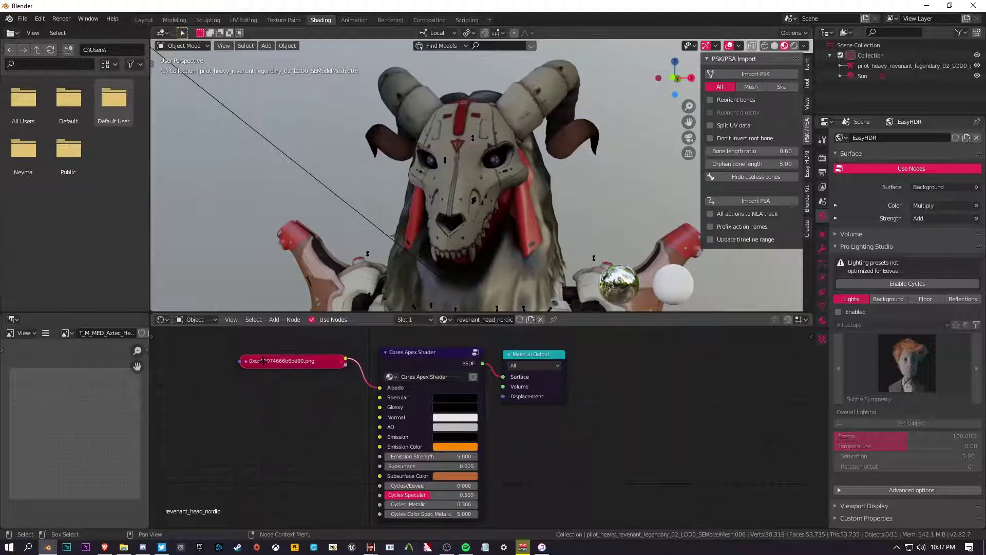
left_click_drag(264, 361, 272, 382)
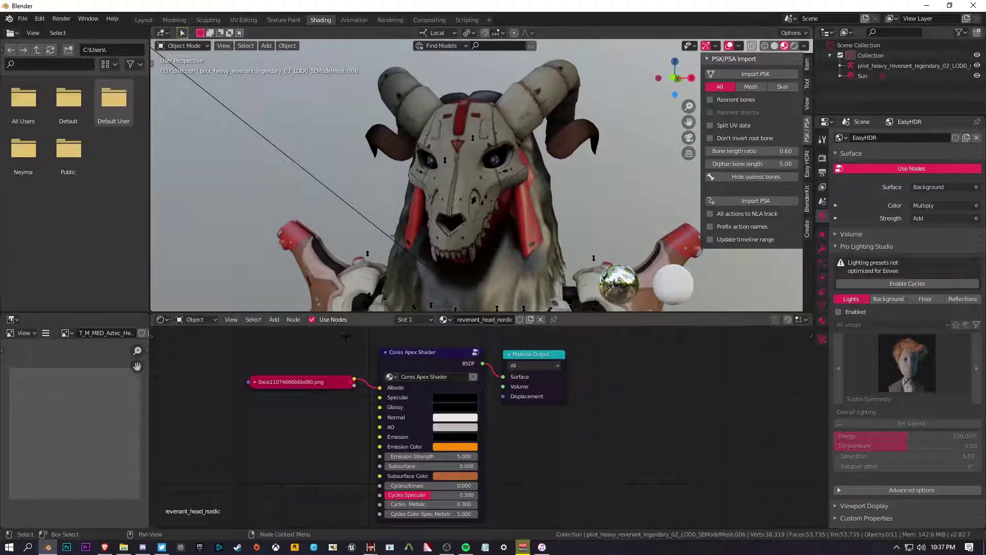
middle_click_drag(335, 383, 338, 371)
left_click_drag(331, 367, 332, 357)
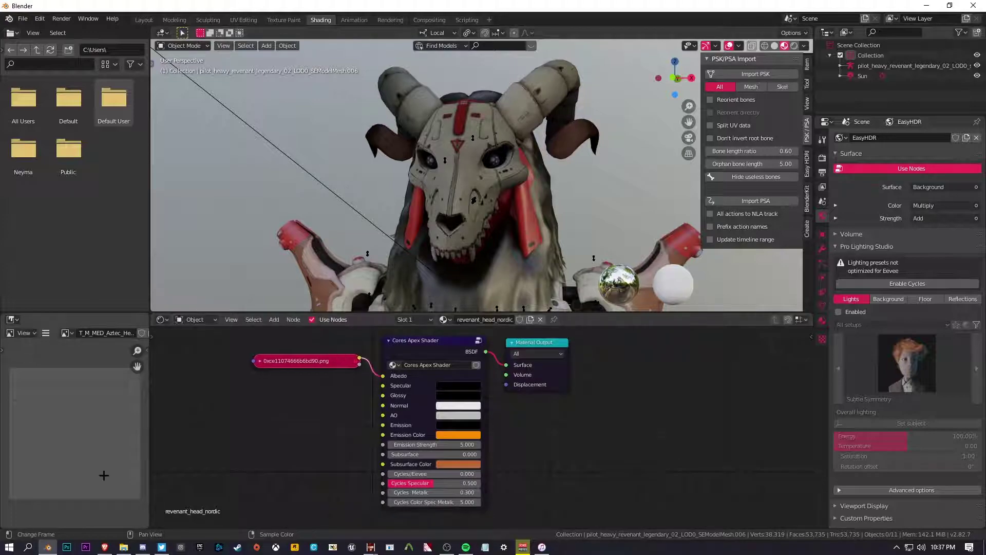
- Switch to File Explorer and compare the head's albedo texture with the specular map 0x33044b60fbac3739.png in the _images folder
left_click(124, 546)
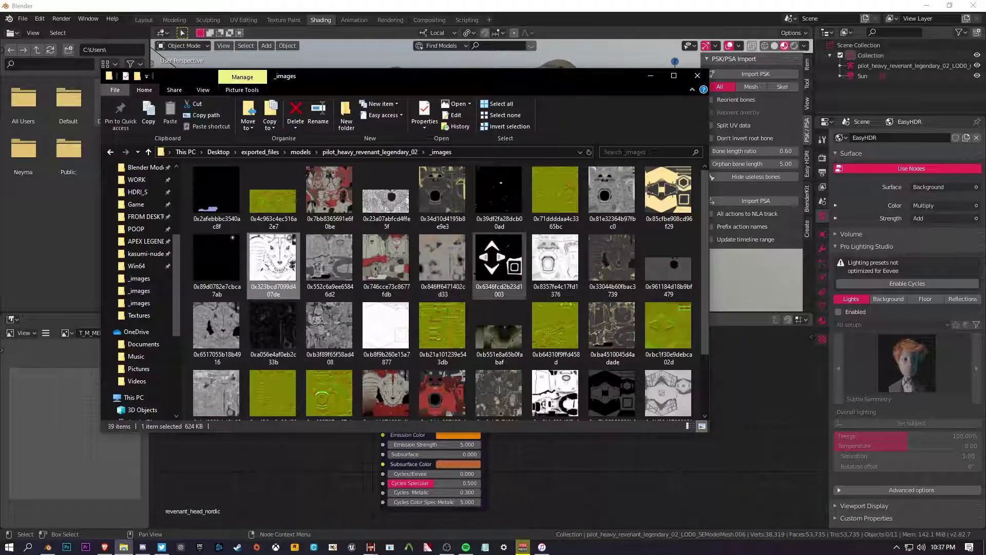
scroll(498, 265, "down", 1)
double_click(386, 324)
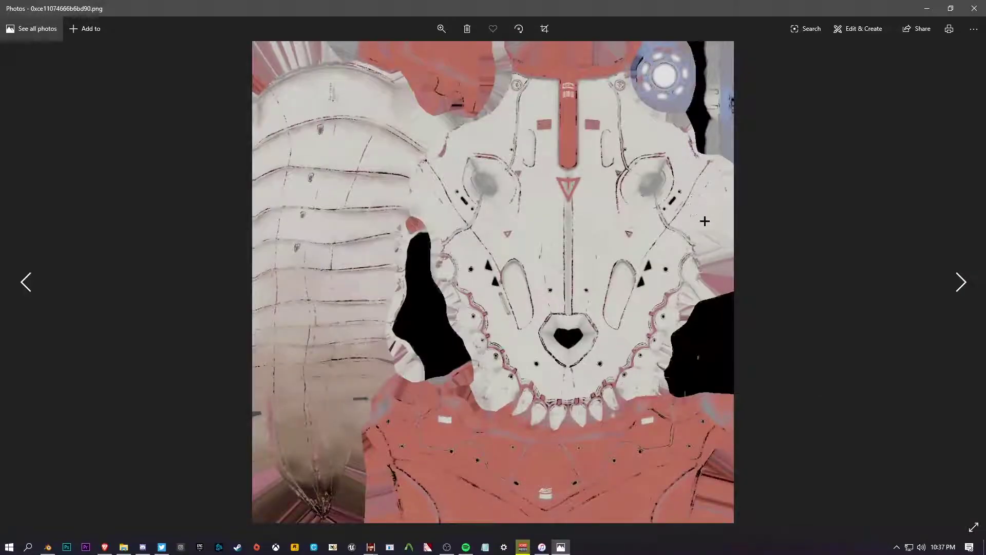
left_click(974, 8)
scroll(573, 300, "up", 1)
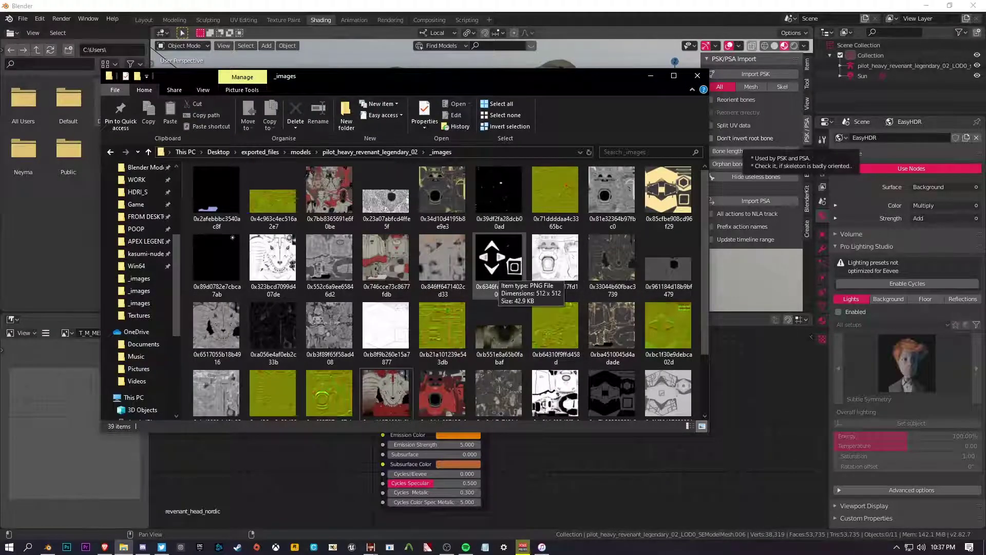
double_click(597, 260)
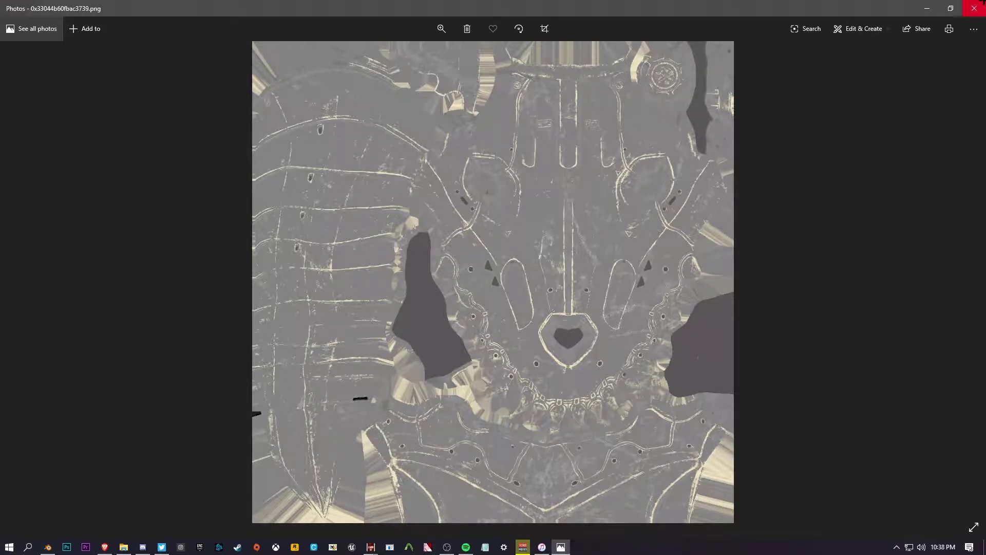
left_click(974, 9)
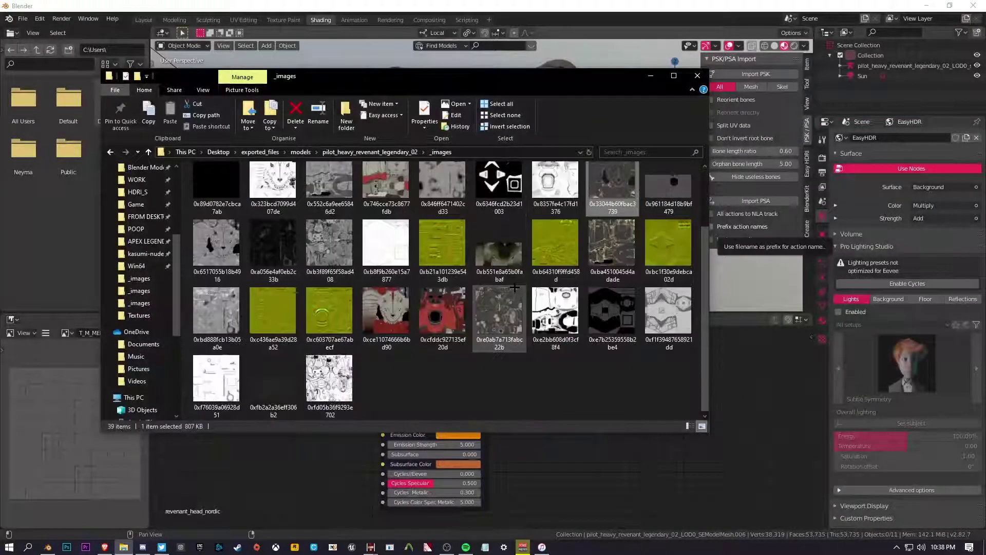
- Examine the fur textures 0xb551e8a65b0fabaf.png and 0xfb2a2a36eff306b2.png at full size
double_click(512, 251)
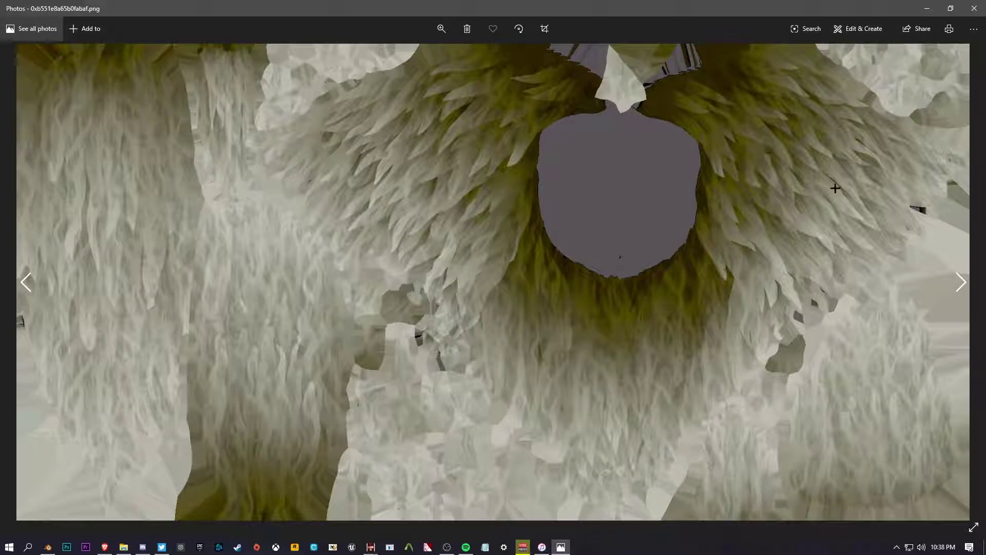
left_click(973, 8)
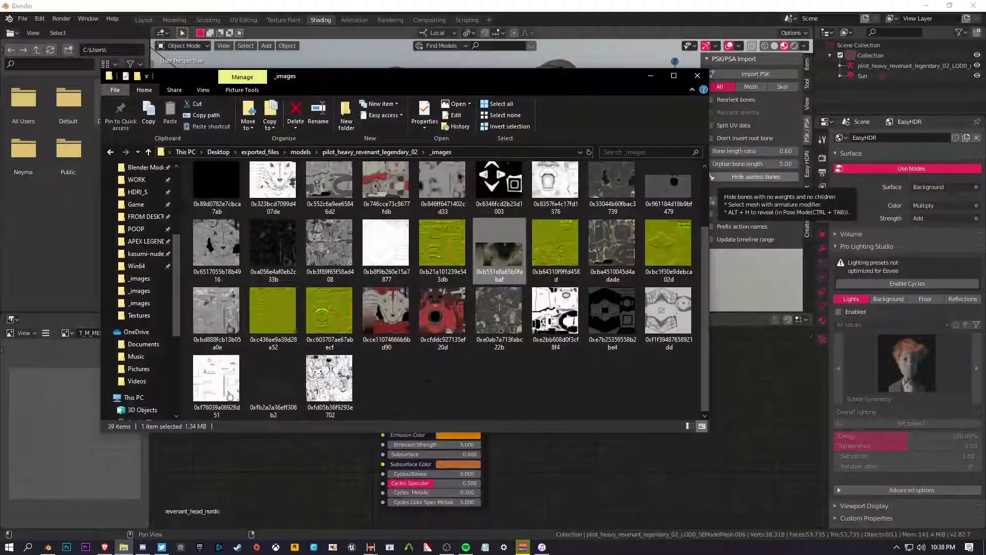
left_click(297, 375)
double_click(300, 373)
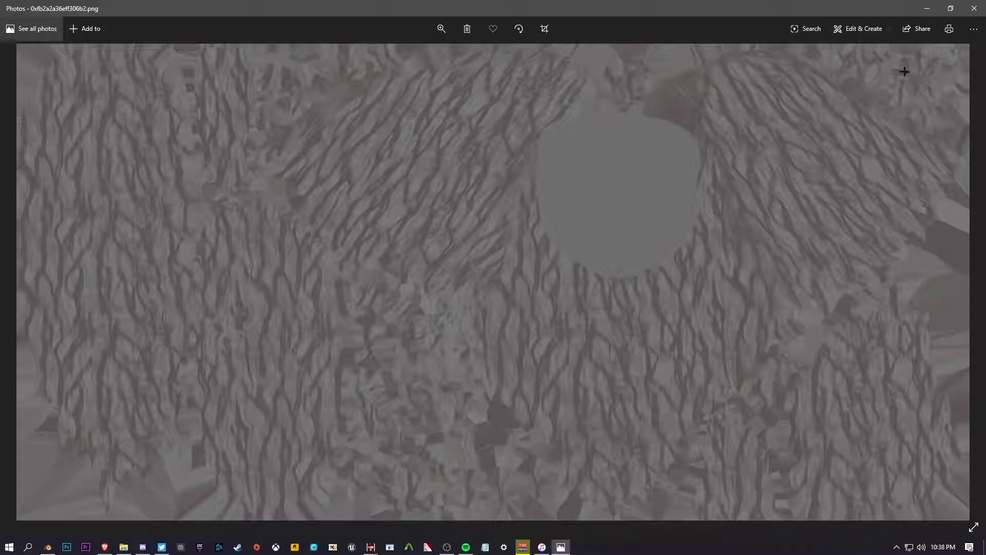
left_click(973, 8)
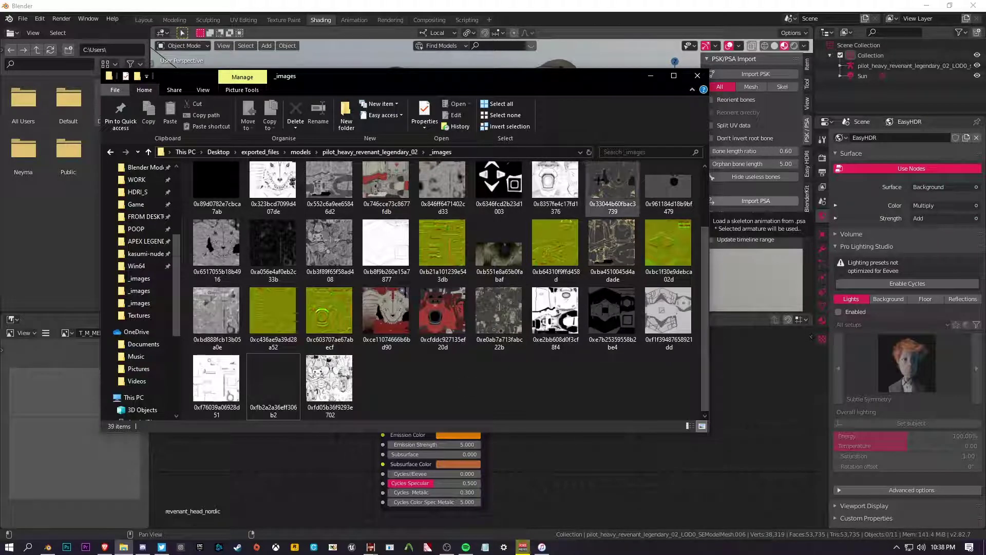
- Add 0x33044b60fbac3739.png to the head material, connect its Color to Specular, and collapse its node below the albedo texture
left_click_drag(611, 181, 383, 385)
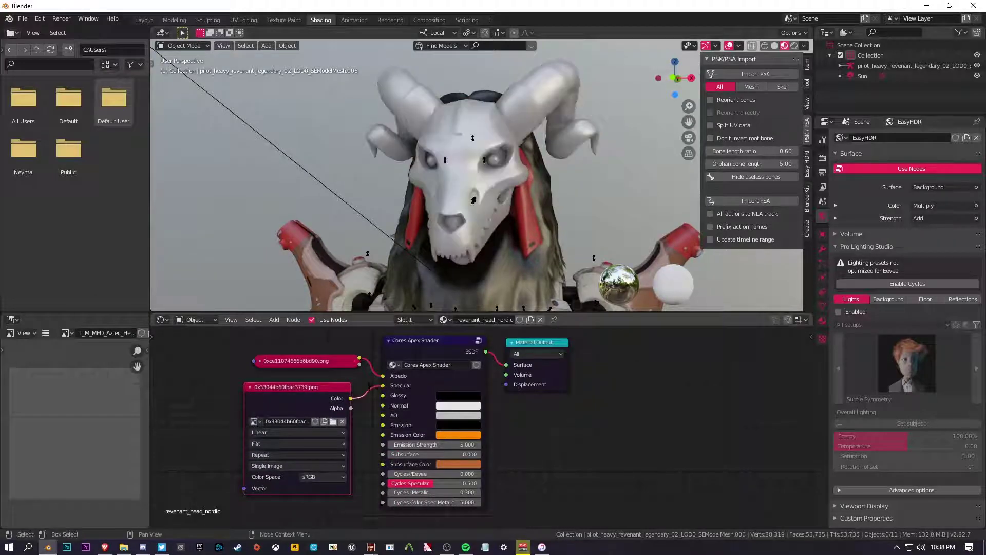
left_click(250, 387)
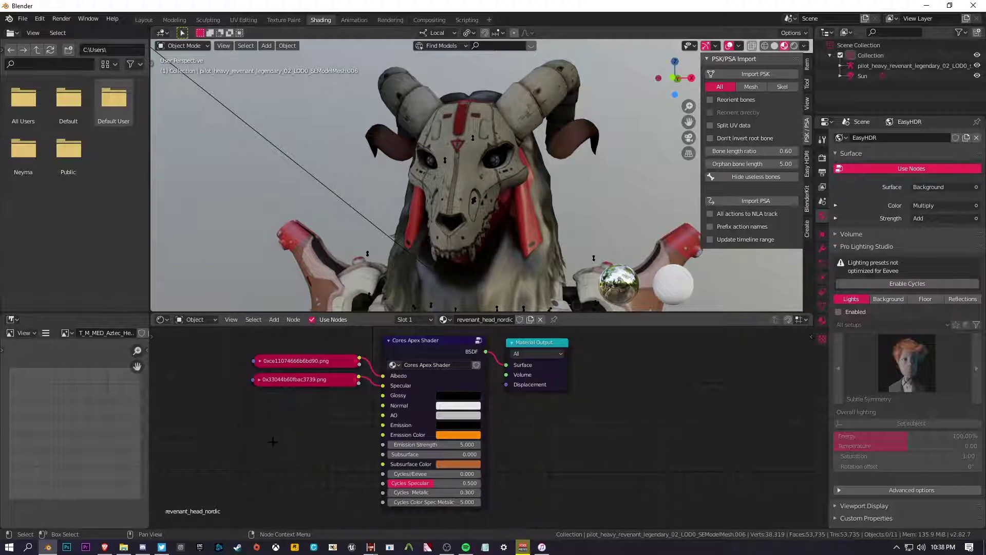
- Switch to File Explorer and examine the head texture 0x6517055b18b4916.png at full size
left_click(122, 547)
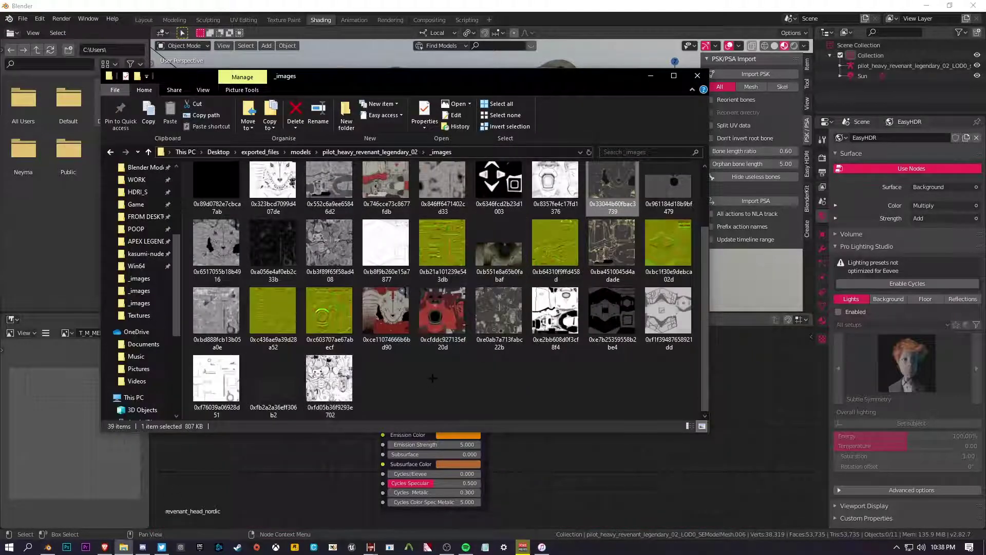
scroll(434, 287, "up", 2)
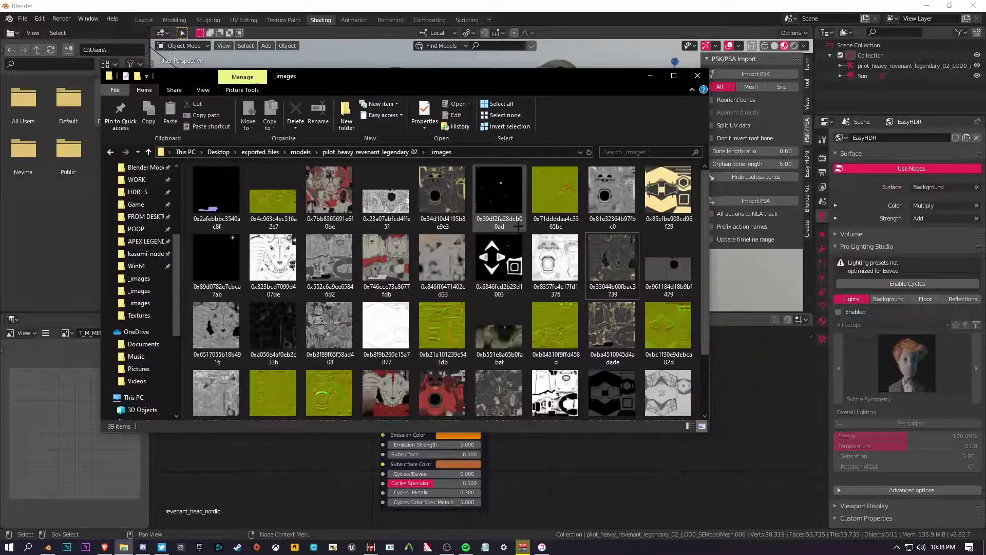
double_click(234, 314)
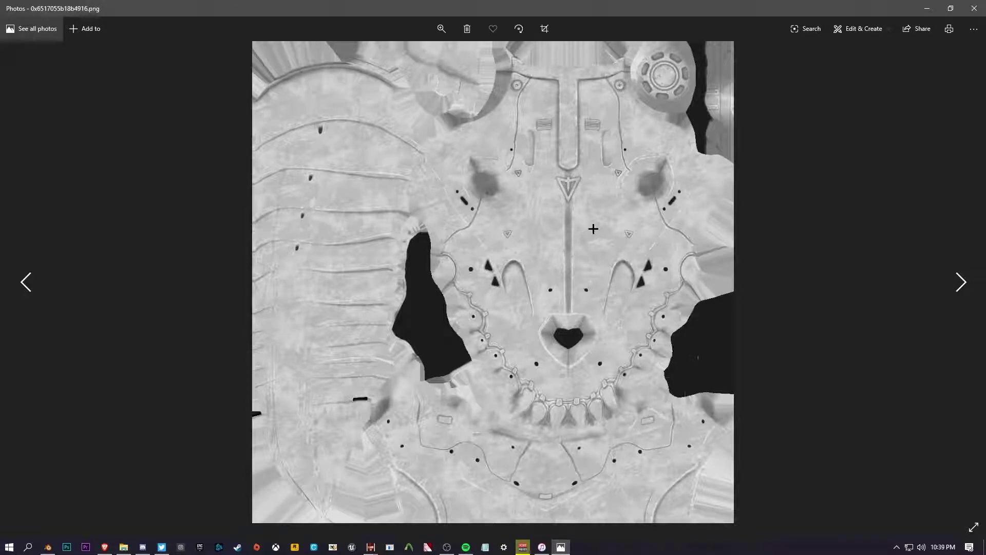
left_click(974, 9)
- Add 0x6517055b18b4916.png to the head material as Non-Color, connect its Color to Glossy, and collapse its node below the specular texture
left_click_drag(215, 334, 239, 447)
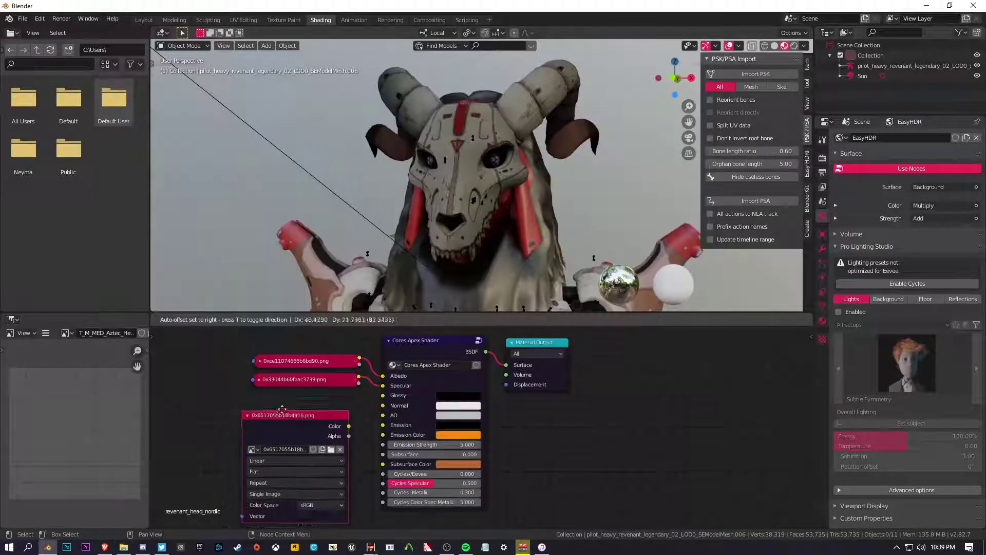
left_click(291, 395)
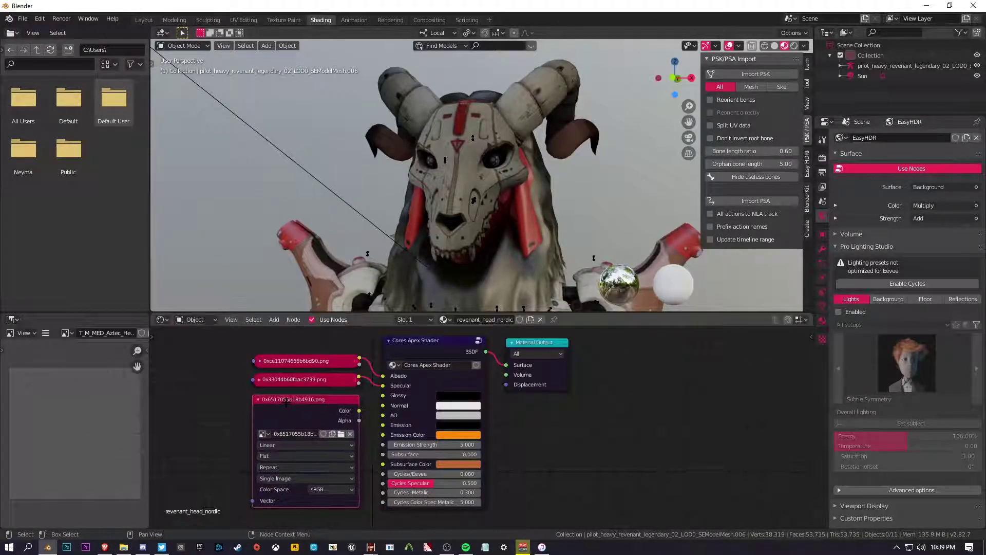
left_click(323, 489)
left_click(339, 449)
left_click_drag(359, 410, 384, 394)
left_click(258, 399)
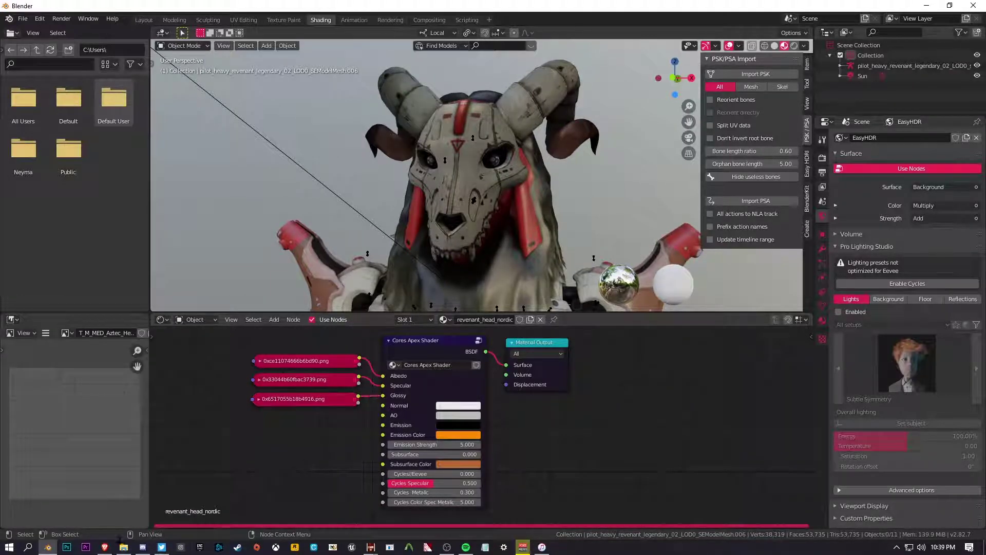
- Switch to File Explorer and examine the head's normal map 0xc436ae9a39d28a52.png at full size
left_click(123, 547)
left_click(409, 411)
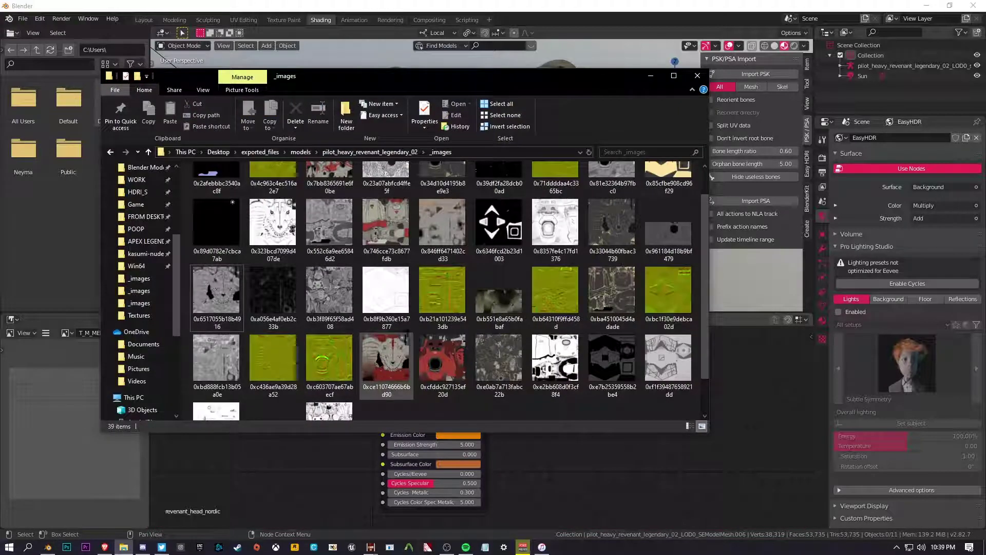
double_click(279, 355)
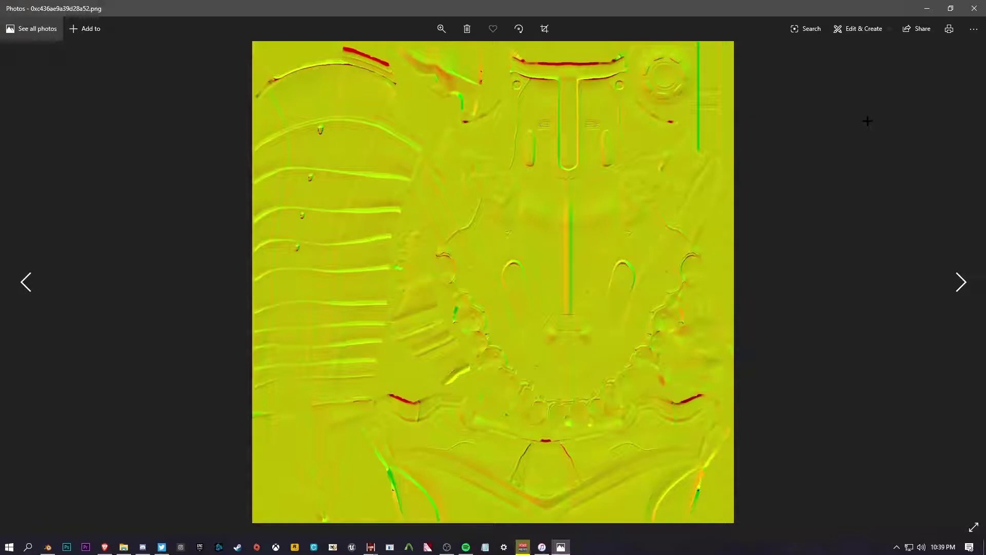
left_click(973, 8)
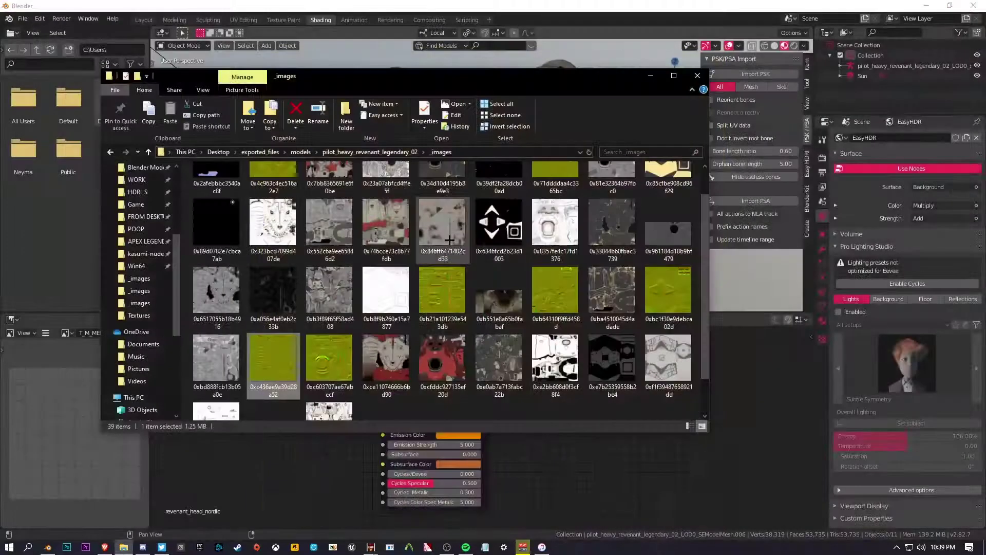
- Add 0xc436ae9a39d28a52.png to the head material as Non-Color, connect its Color to Normal, and collapse its node below the glossy texture
left_click_drag(291, 354, 241, 462)
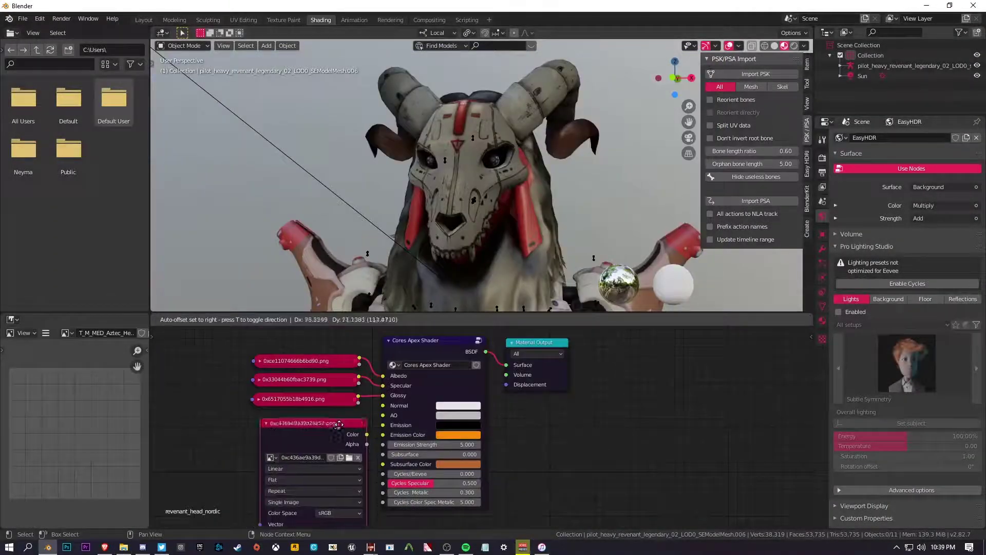
left_click(321, 498)
left_click(327, 508)
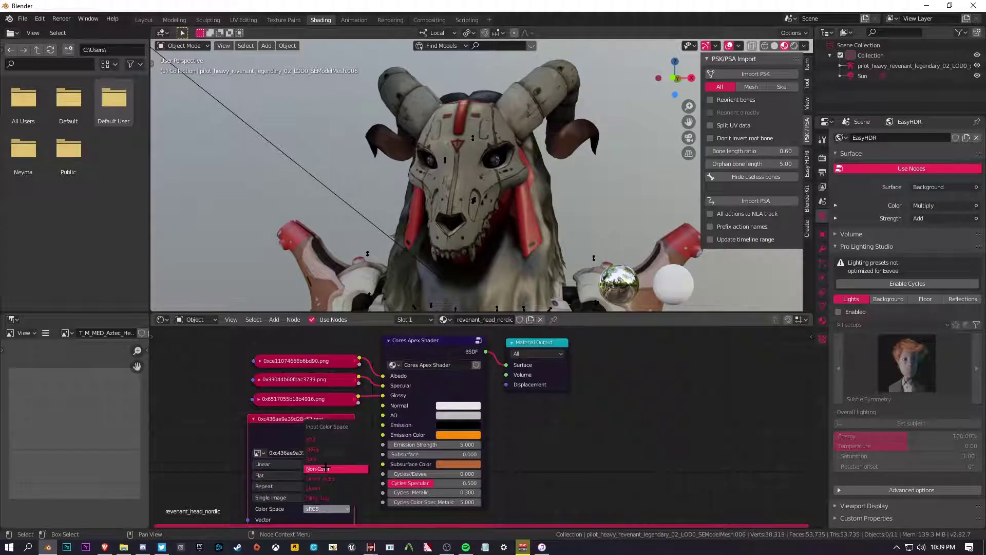
left_click(324, 475)
left_click_drag(355, 429, 383, 405)
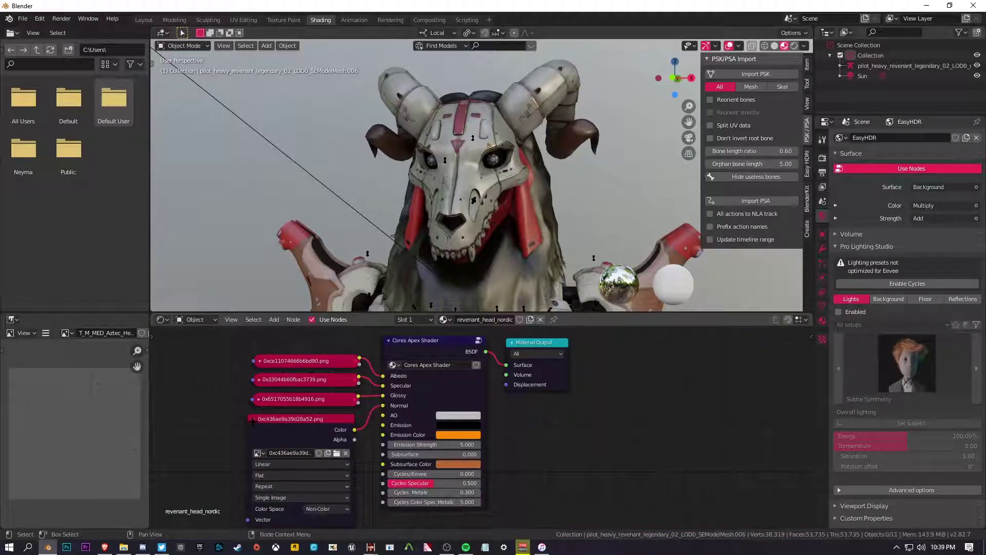
left_click(254, 419)
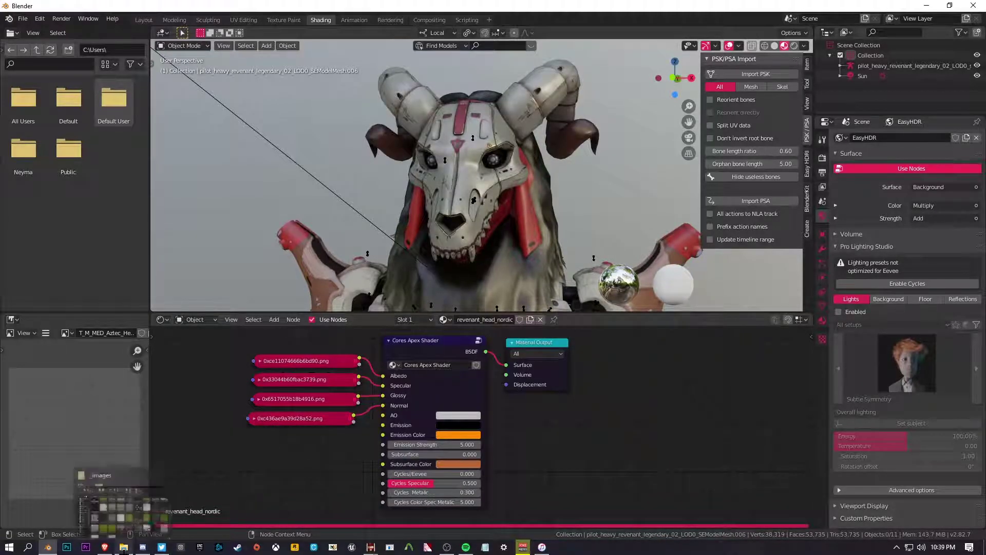
- Switch to File Explorer and examine the head's ambient occlusion map 0x323bcd7099d407de.png at full size
left_click(124, 547)
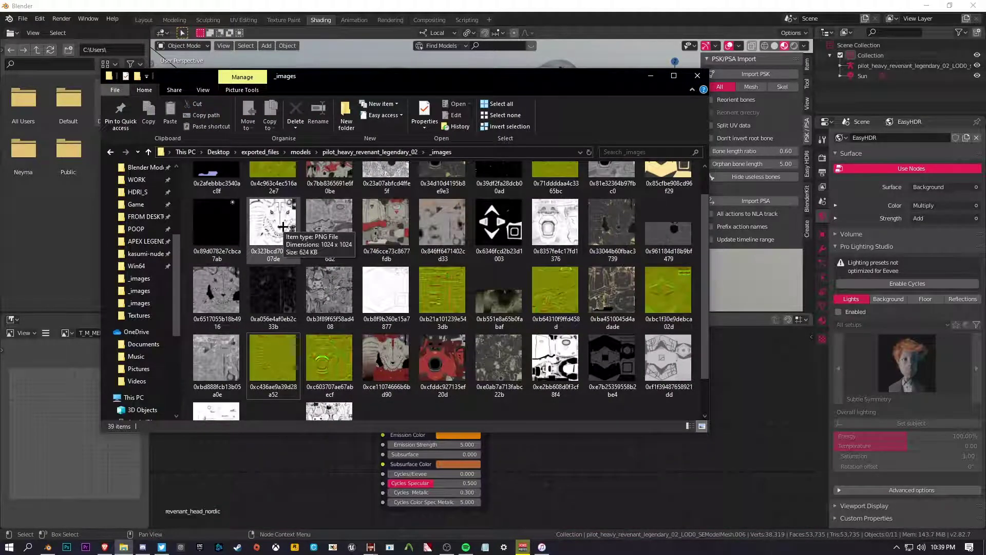
double_click(273, 222)
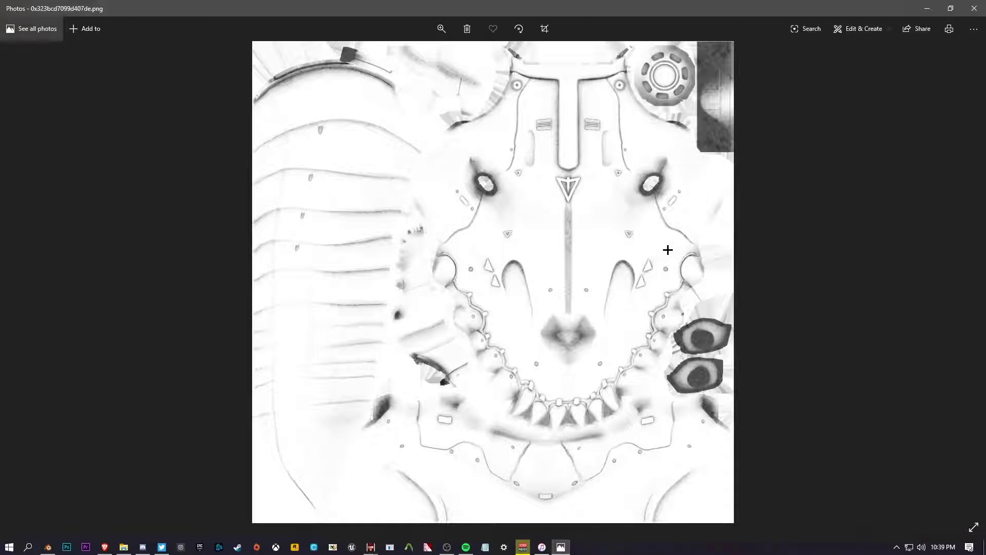
left_click(976, 8)
- Add 0x323bcd7099d407de.png to the head material as Non-Color, connect its Color to AO, and collapse its node below the normal texture
left_click_drag(272, 222, 242, 477)
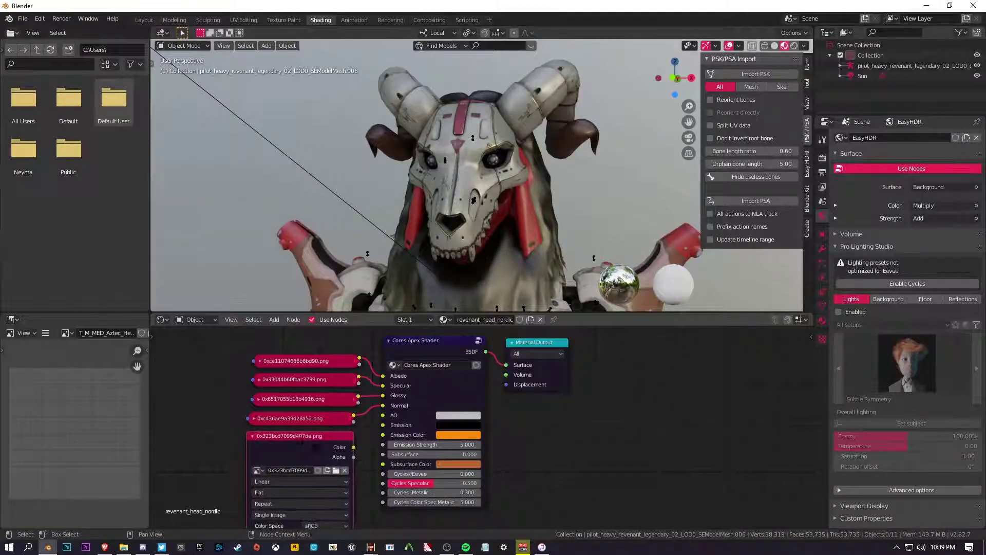
middle_click_drag(302, 440, 307, 417)
left_click(315, 503)
left_click(324, 464)
left_click_drag(358, 424, 387, 391)
left_click(258, 412)
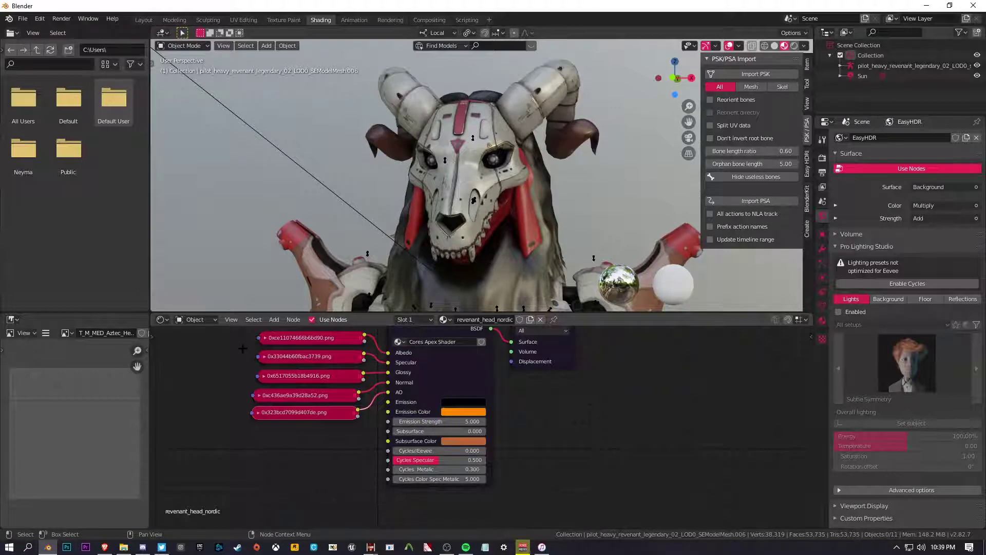
left_click(287, 338)
left_click(280, 354)
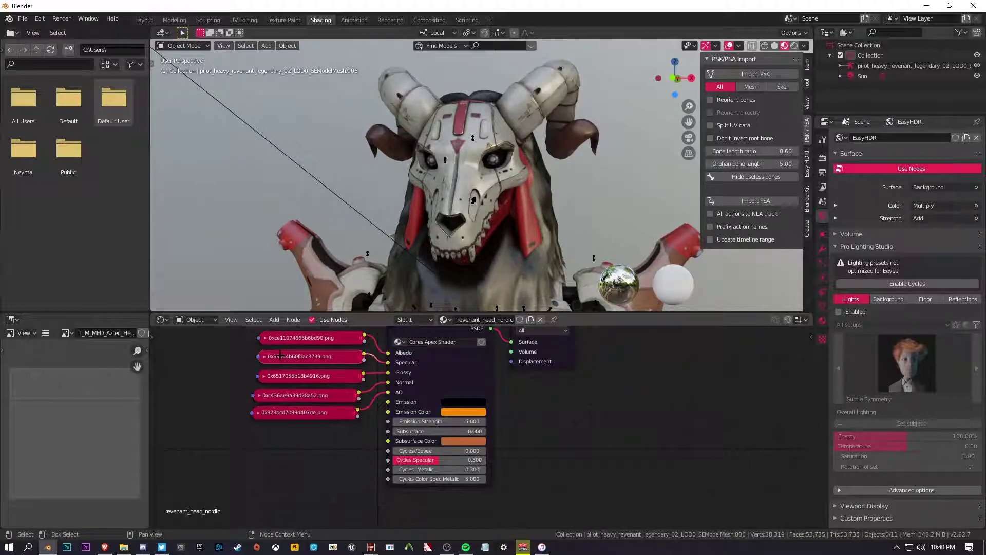
left_click(314, 378)
left_click(310, 394)
left_click(307, 420)
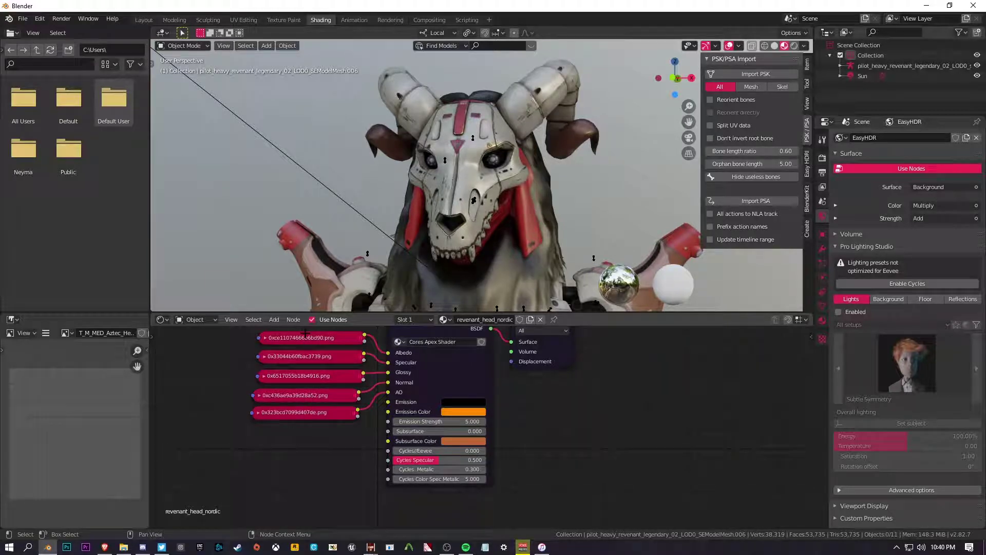
- Switch to File Explorer, look through the _images folder for the emission map, and view the head's albedo texture 0xce11074666b6bd90.png at full size
left_click(124, 546)
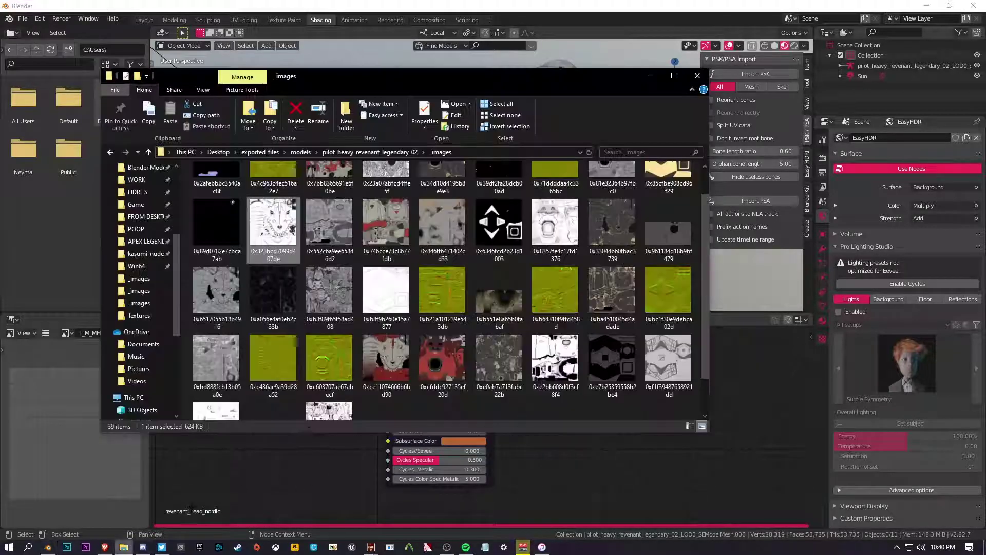
mouse_move(435, 348)
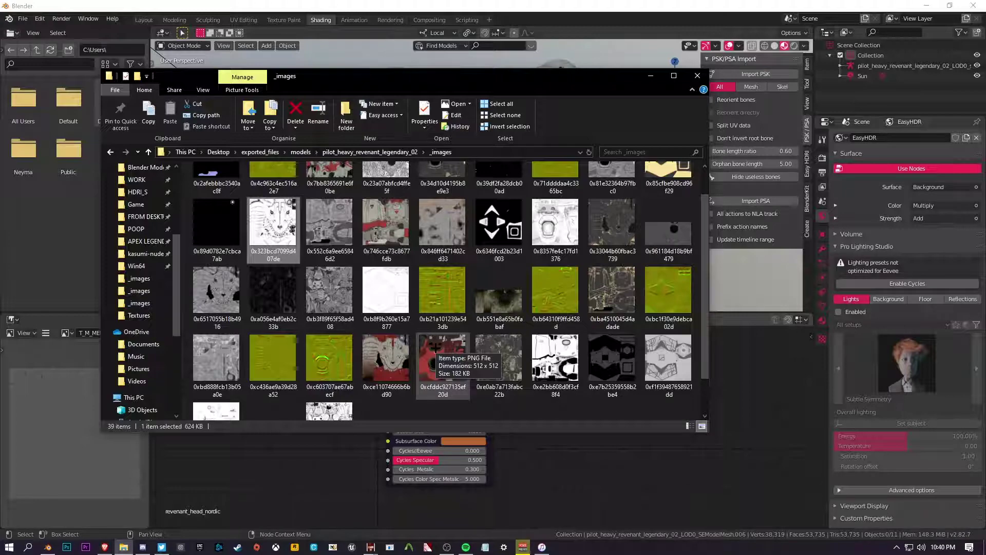
scroll(435, 348, "up", 1)
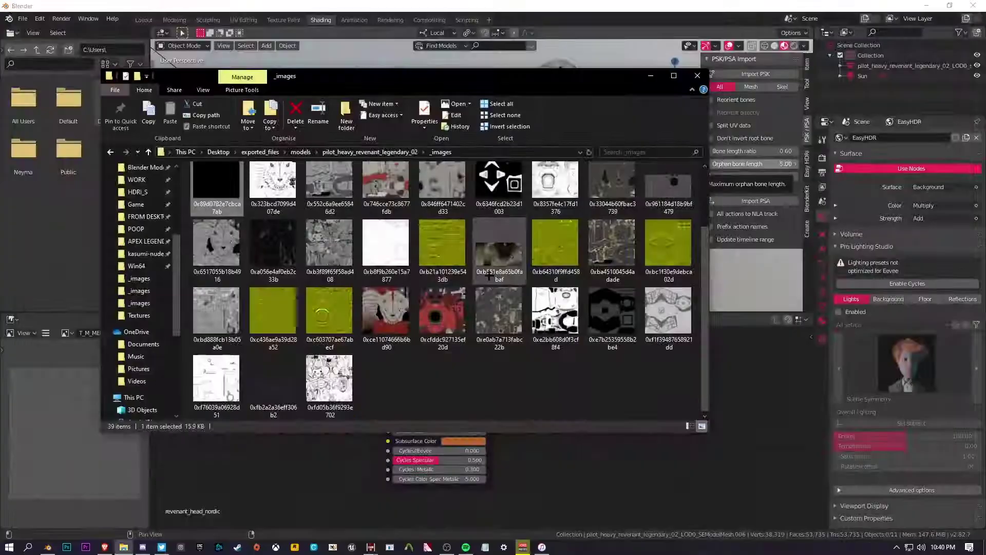
double_click(379, 305)
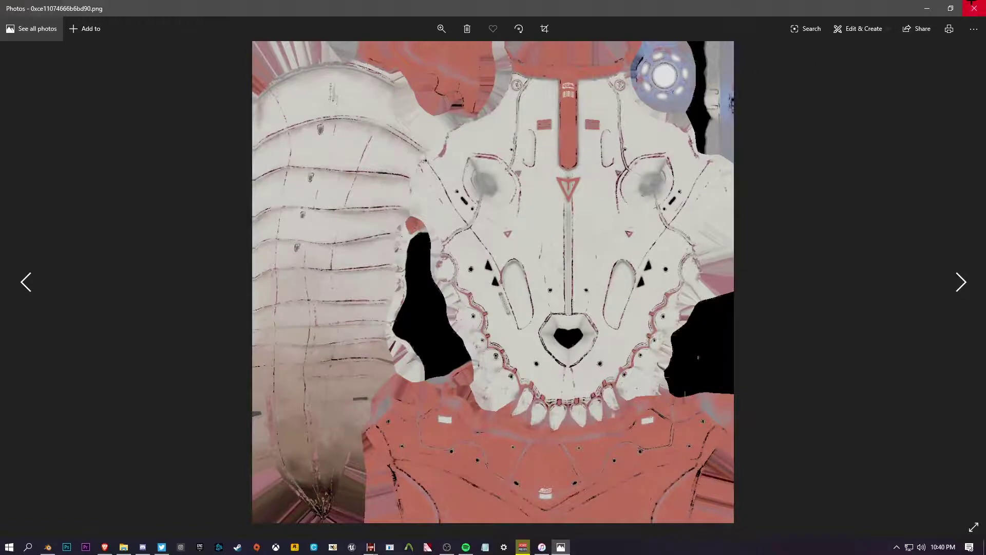
left_click(974, 8)
- Add 0x89d0782e7cbca7ab.png to the head material, connect its Color to Emission and Emission Color, and collapse its node below the AO texture
left_click_drag(215, 256, 273, 429)
left_click(228, 464)
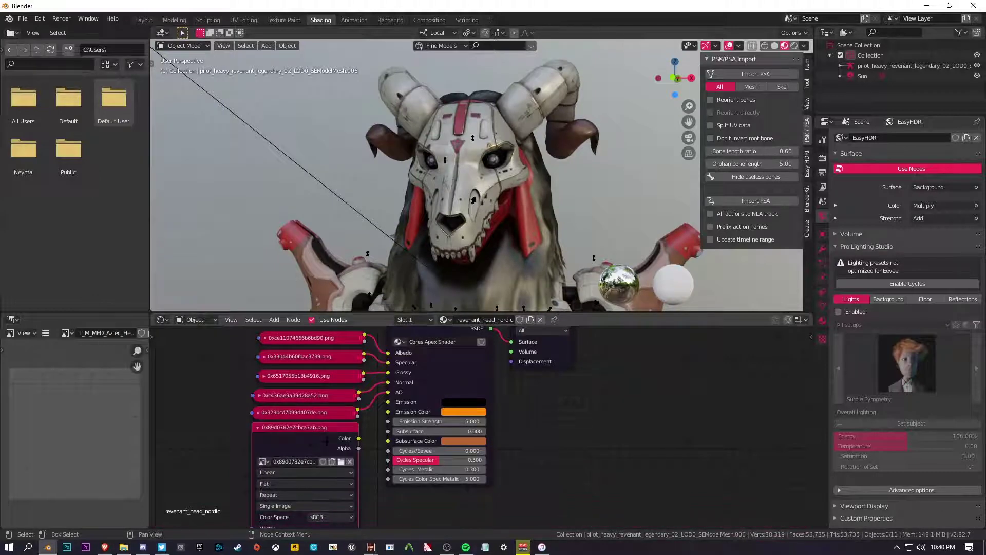
left_click_drag(359, 438, 388, 401)
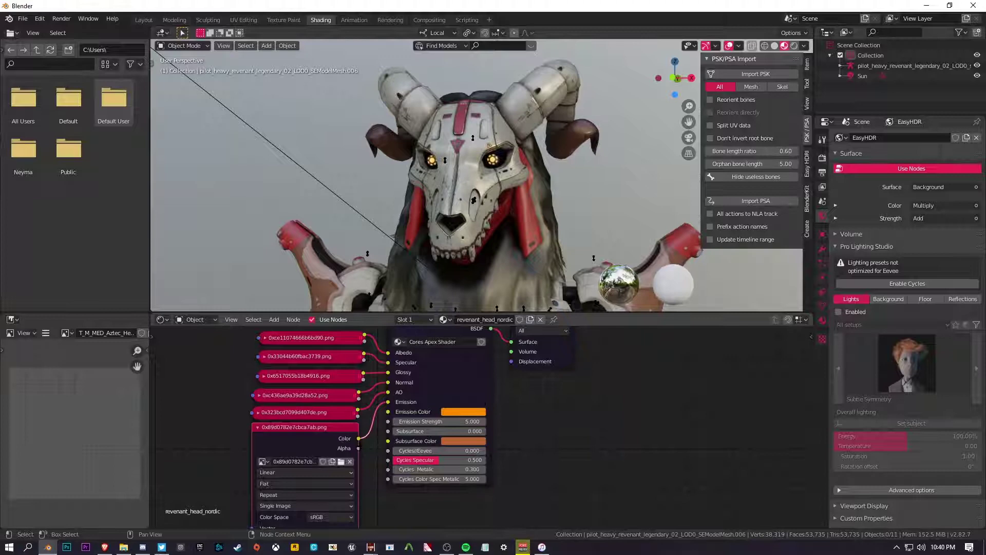
left_click_drag(358, 438, 388, 411)
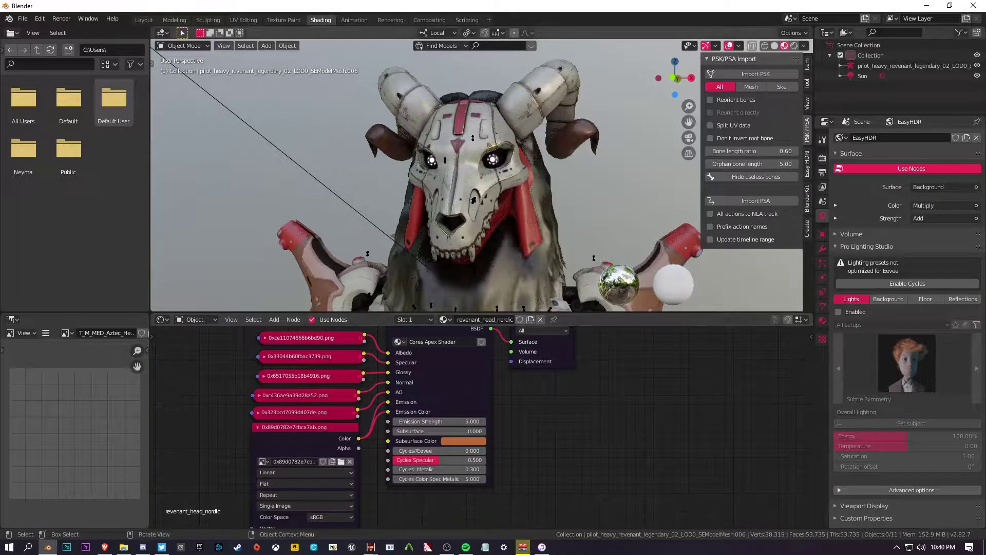
scroll(470, 172, "up", 4)
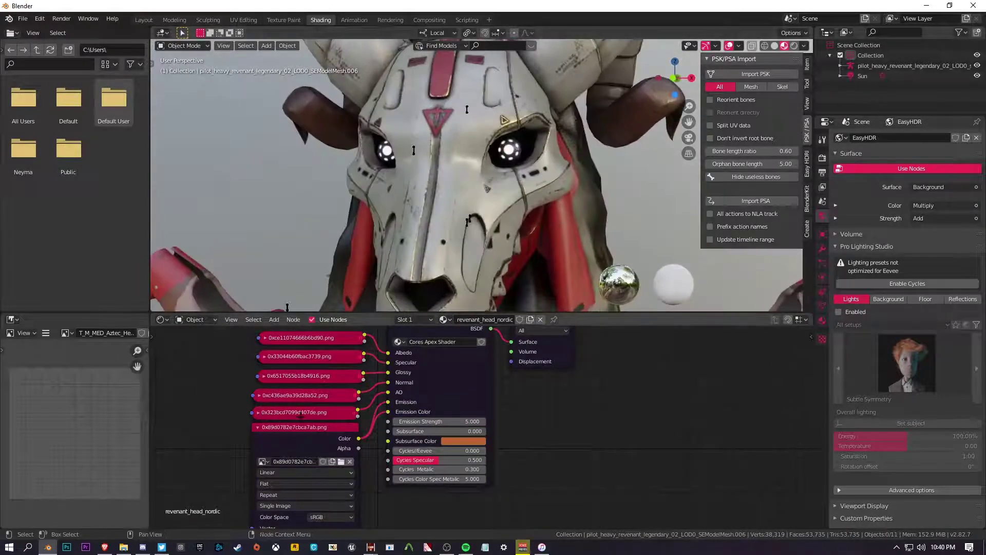
left_click(258, 427)
left_click_drag(264, 427, 266, 434)
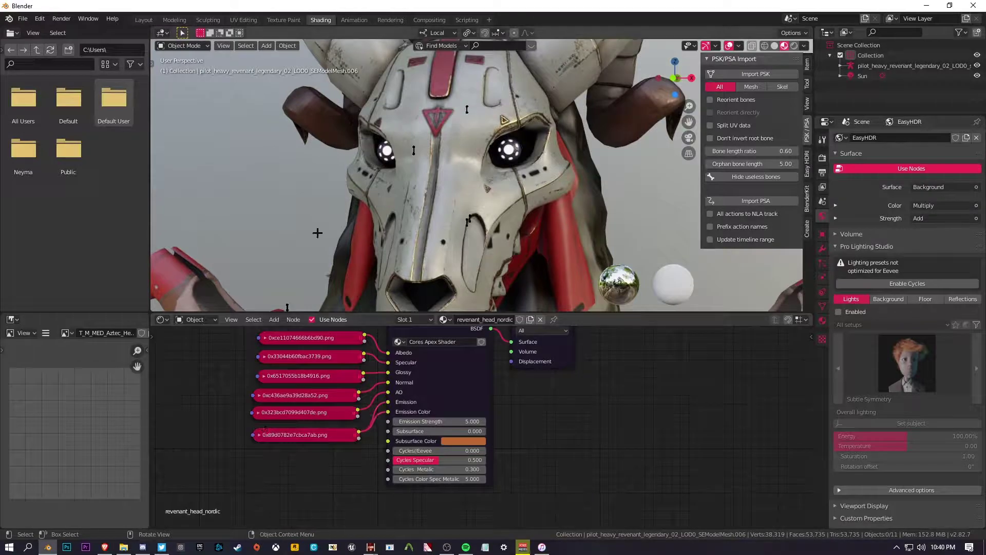
- Try an Emission Strength of about 11.3 on the head material's Cores Apex Shader
middle_click_drag(363, 180, 379, 202)
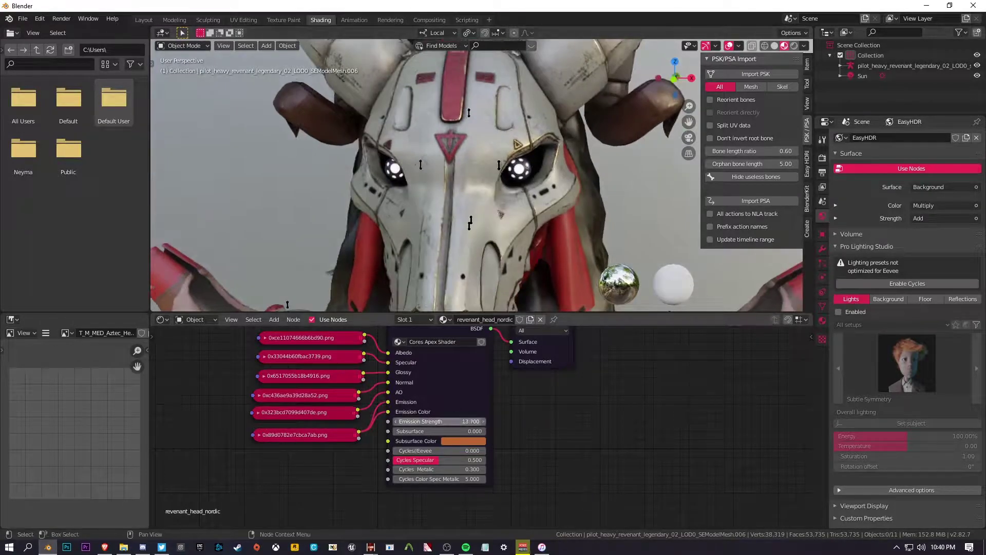
left_click(431, 421)
type("11.3")
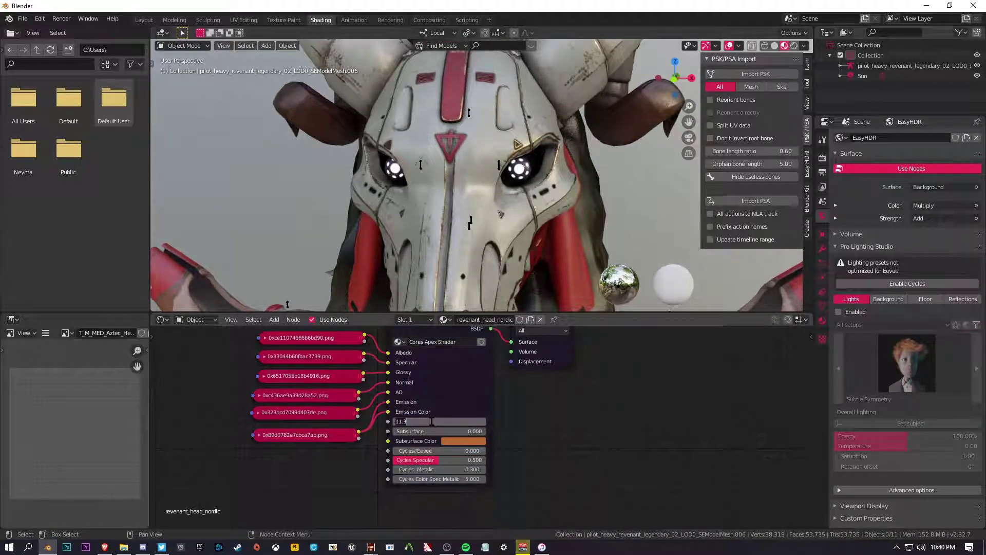
key("Escape")
- Examine the textured head and upper body from several angles and distances
middle_click_drag(284, 209, 398, 149)
scroll(420, 125, "down", 5)
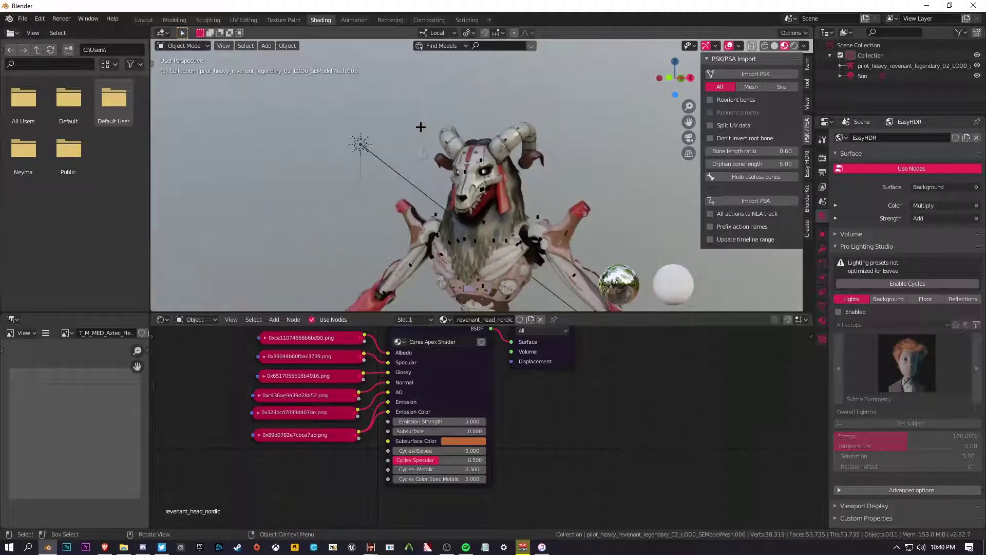
scroll(450, 133, "up", 2)
middle_click_drag(438, 175, 443, 145, "shift")
middle_click_drag(215, 136, 195, 141)
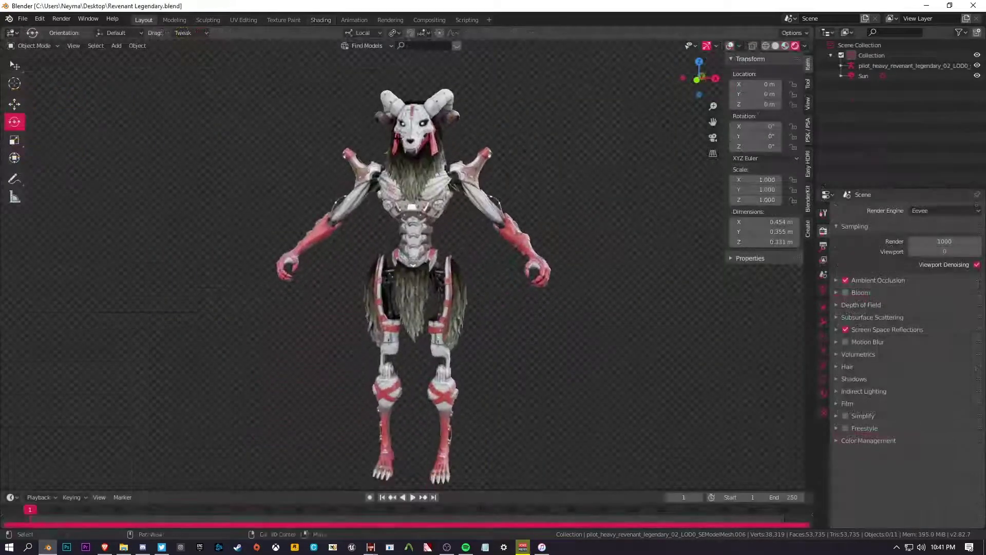
- Inspect the fully textured Revenant model in Revenant Legendary.blend from several angles, both close up and at full height
middle_click_drag(370, 145, 632, 145)
scroll(473, 165, "up", 3)
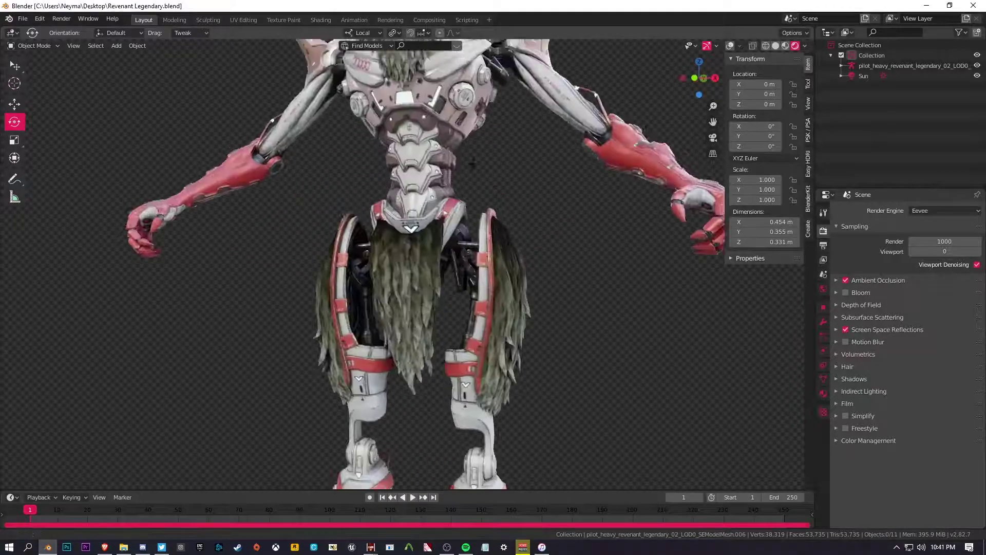
scroll(479, 167, "down", 1)
middle_click_drag(475, 82, 407, 184, "shift")
scroll(456, 150, "up", 2)
scroll(456, 150, "down", 3)
scroll(406, 183, "down", 4)
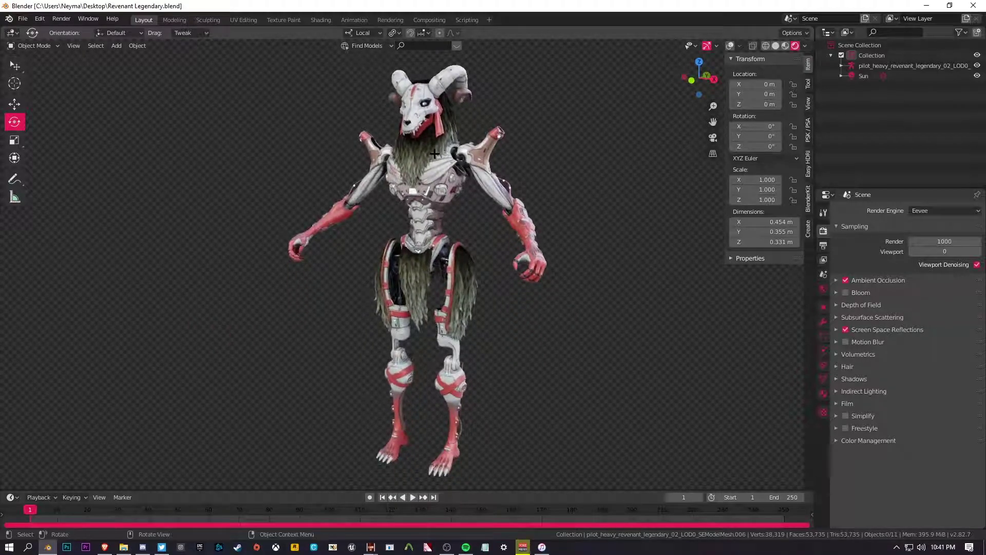
mouse_move(434, 154)
middle_mouse_down()
mouse_move(462, 180)
mouse_move(442, 161)
middle_mouse_up()
scroll(442, 157, "up", 3)
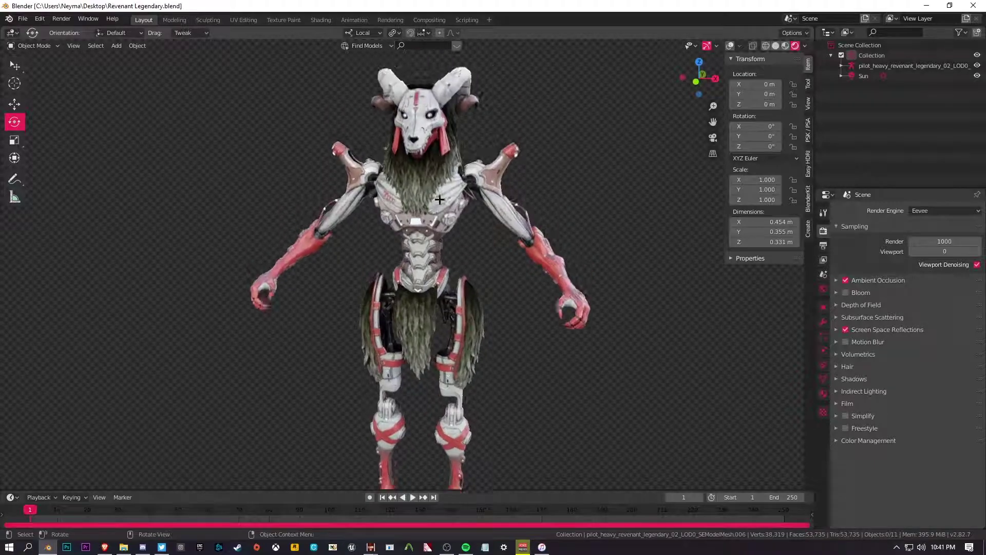
middle_click_drag(448, 245, 427, 298)
scroll(436, 245, "up", 1)
scroll(436, 274, "up", 2)
middle_click_drag(396, 184, 403, 195)
scroll(403, 195, "down", 3)
scroll(402, 195, "down", 5)
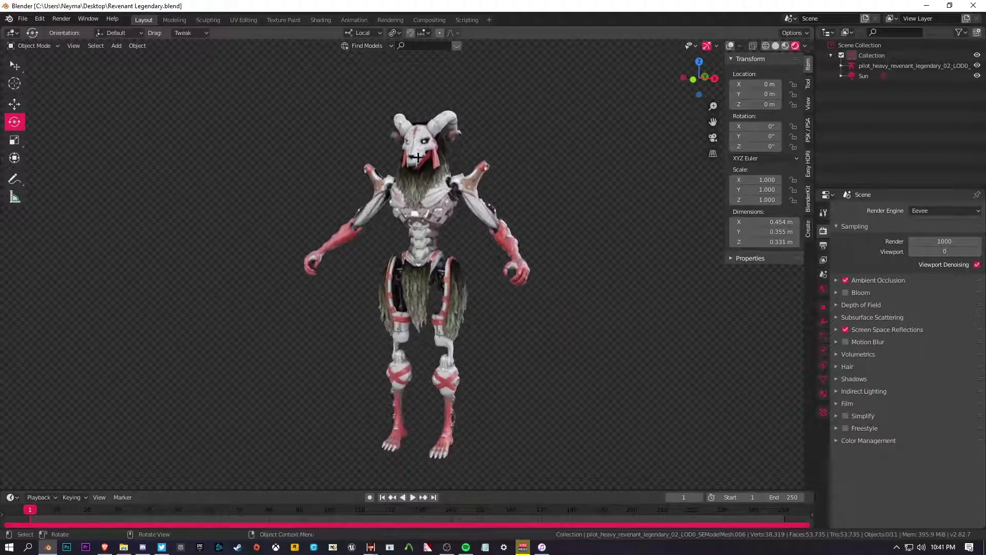
- Examine the finished Revenant from the front, covering the head, torso and arms in detail and the full figure
middle_click_drag(409, 203, 429, 177)
scroll(429, 177, "up", 1)
middle_click_drag(429, 177, 423, 226, "shift")
scroll(423, 226, "up", 6)
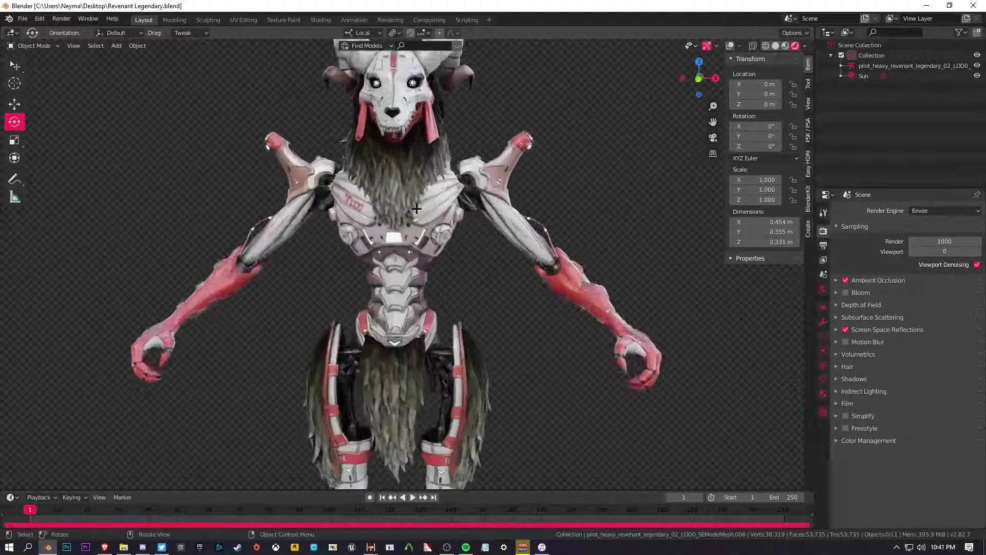
middle_click_drag(423, 226, 415, 166)
scroll(371, 203, "down", 4)
scroll(411, 184, "down", 2)
scroll(416, 165, "down", 6)
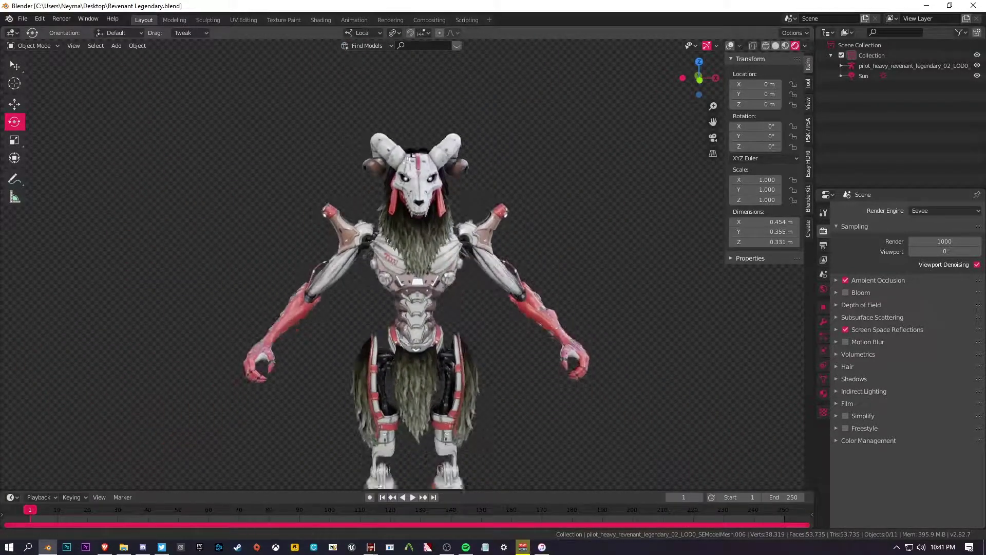
scroll(424, 144, "up", 4)
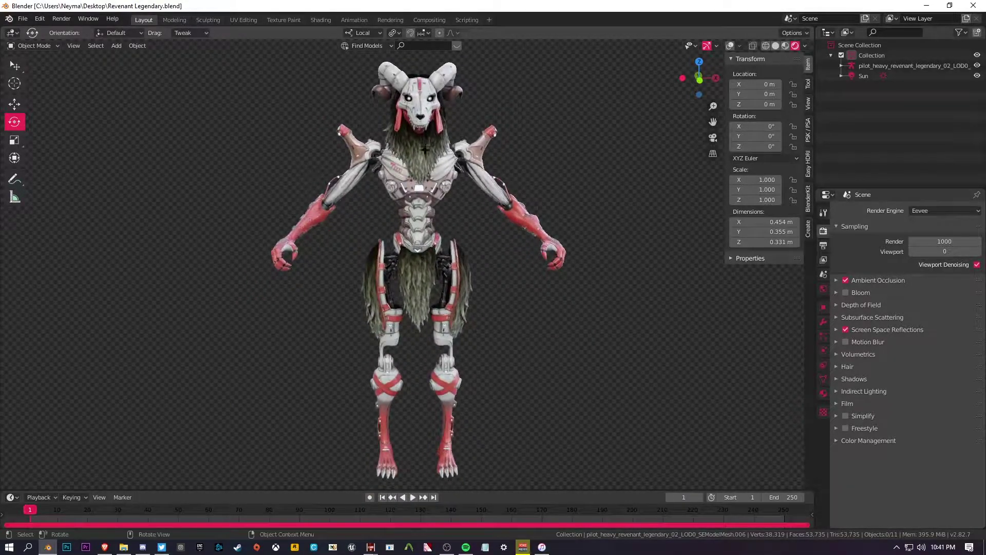
- Switch to the Legion extraction tool to review its list of Revenant models, and minimize it to return to Blender
mouse_move(371, 547)
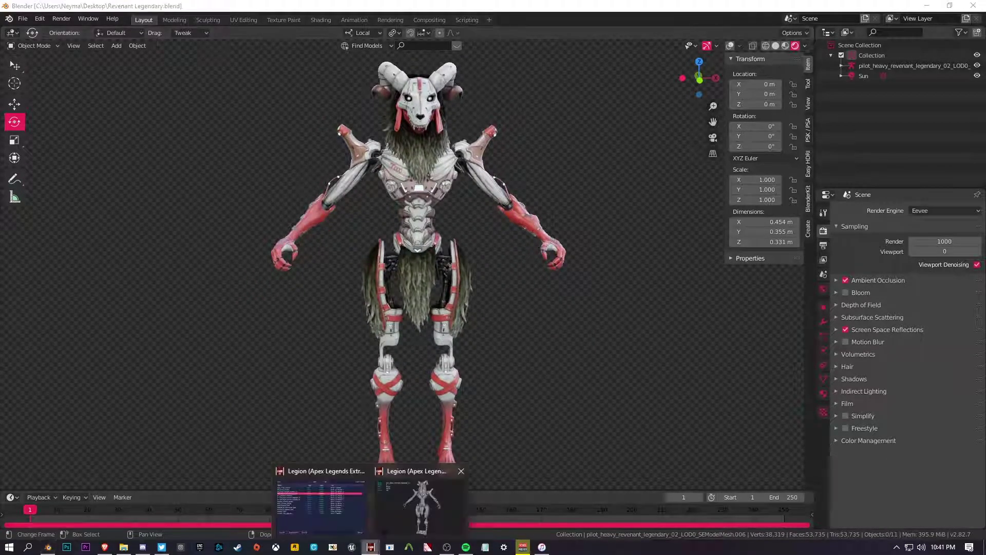
left_click(342, 498)
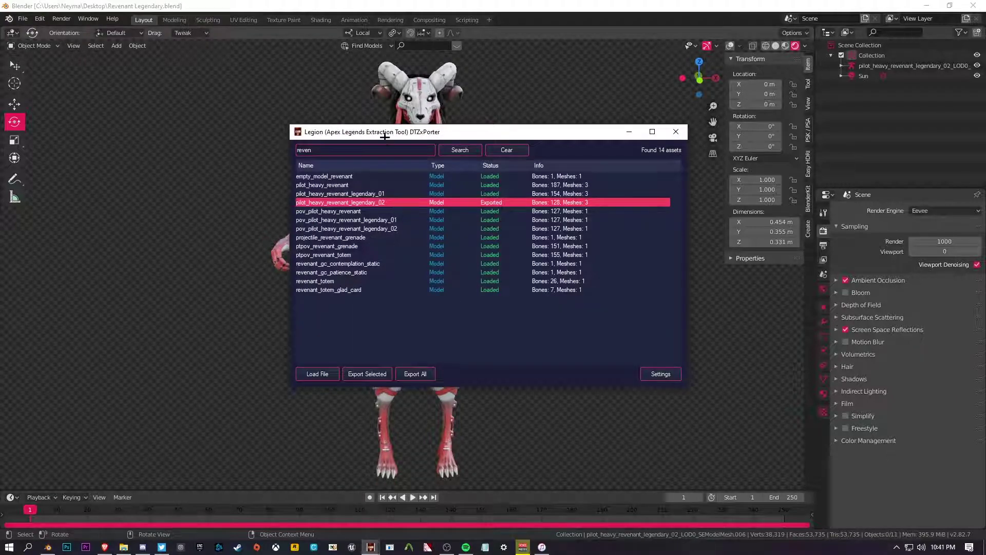
left_click_drag(387, 136, 357, 152)
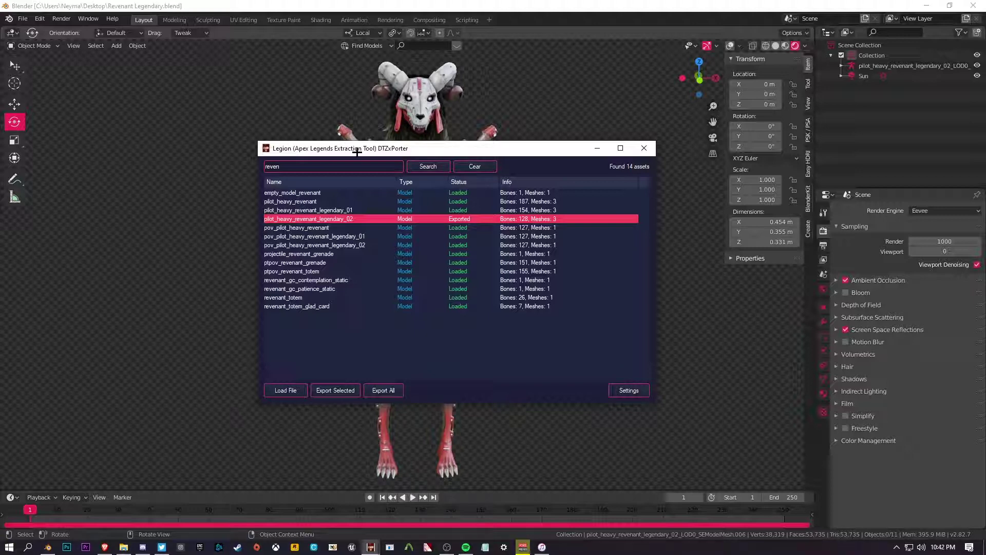
left_click(596, 148)
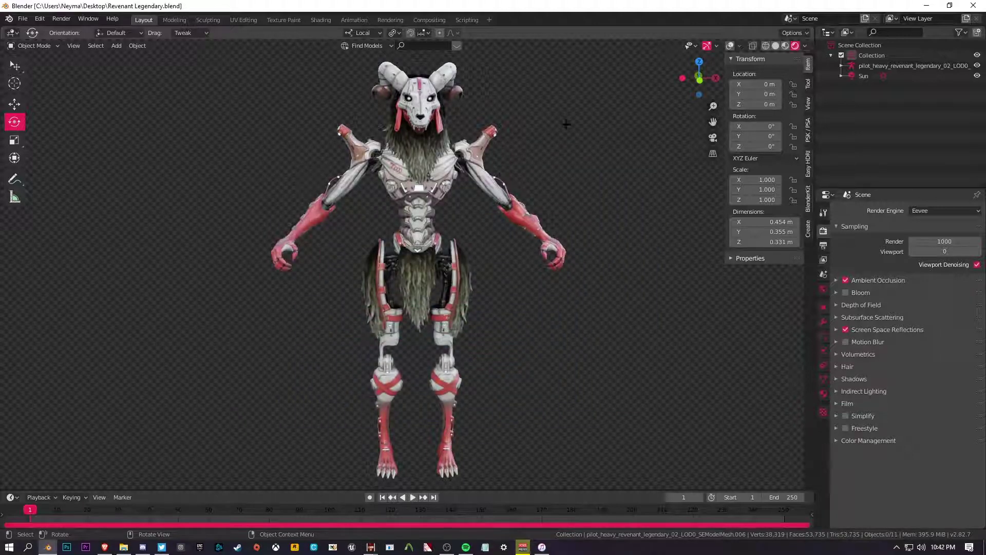